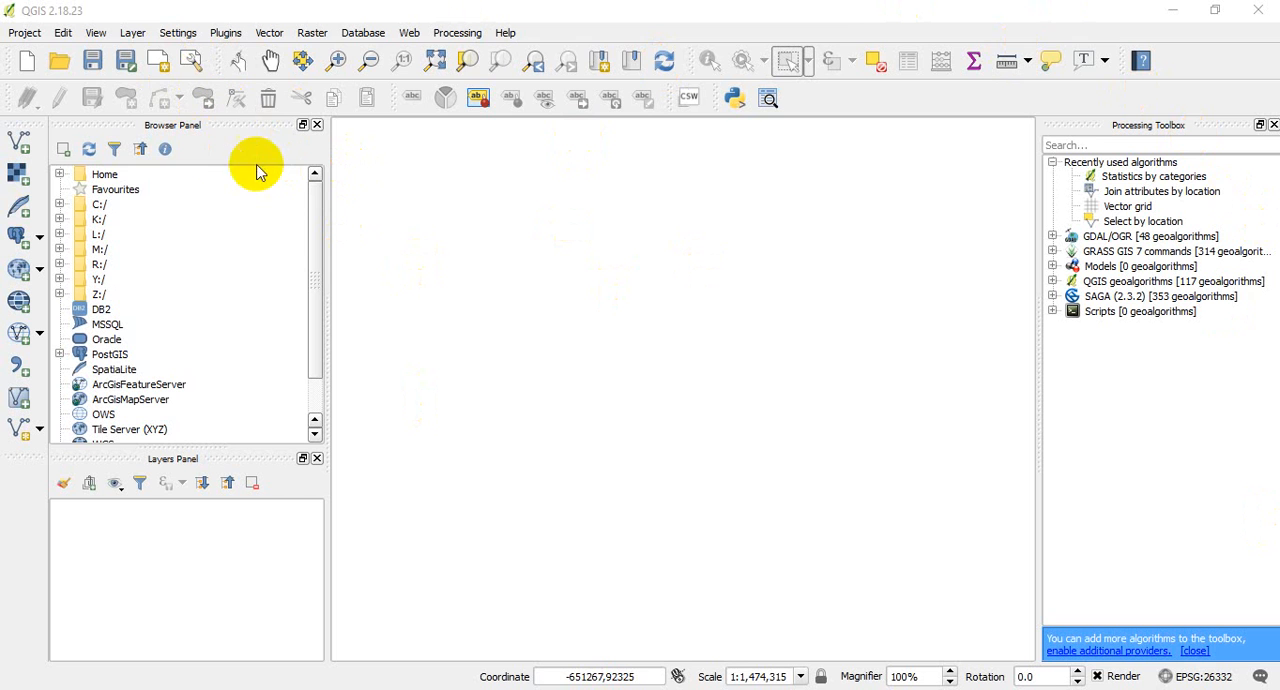
- Add the nine KADUNA2019_10CM_UTM32N_MINNA .sid files (1_1 to 3_3) from R:\Ortho\KADUNA_2019_10cm as raster layers
click(133, 33)
mouse_move(155, 70)
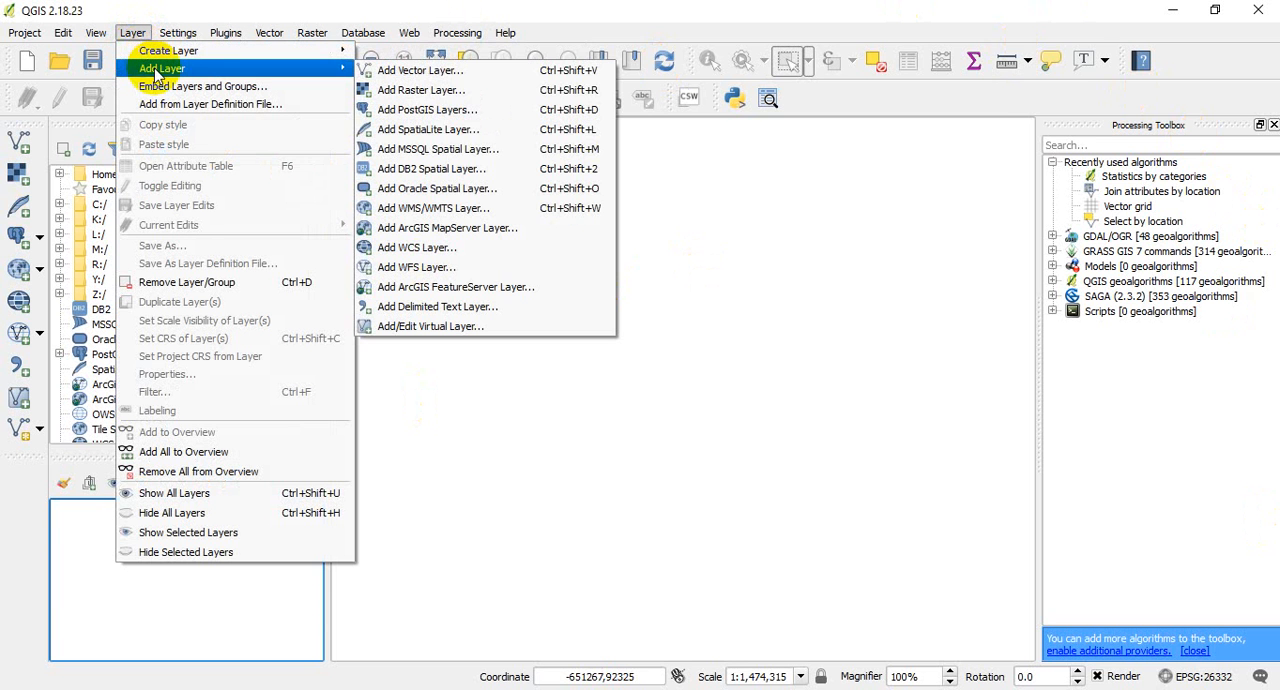
click(409, 91)
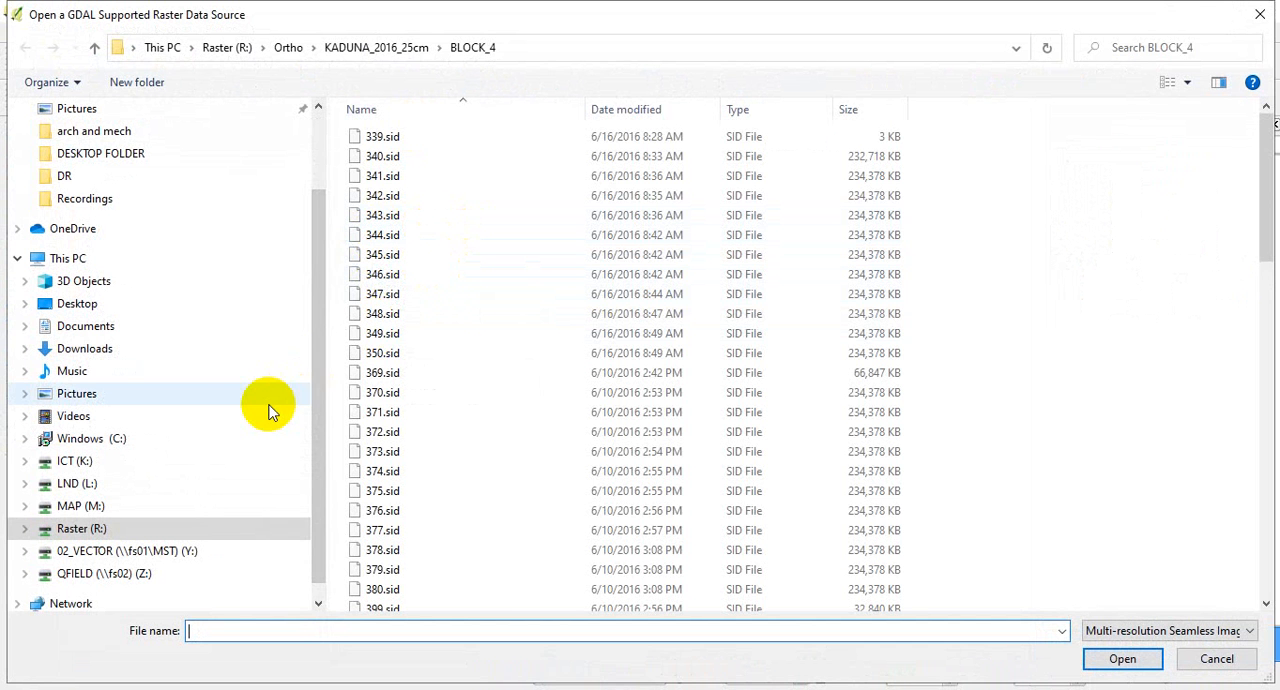
click(96, 528)
click(372, 276)
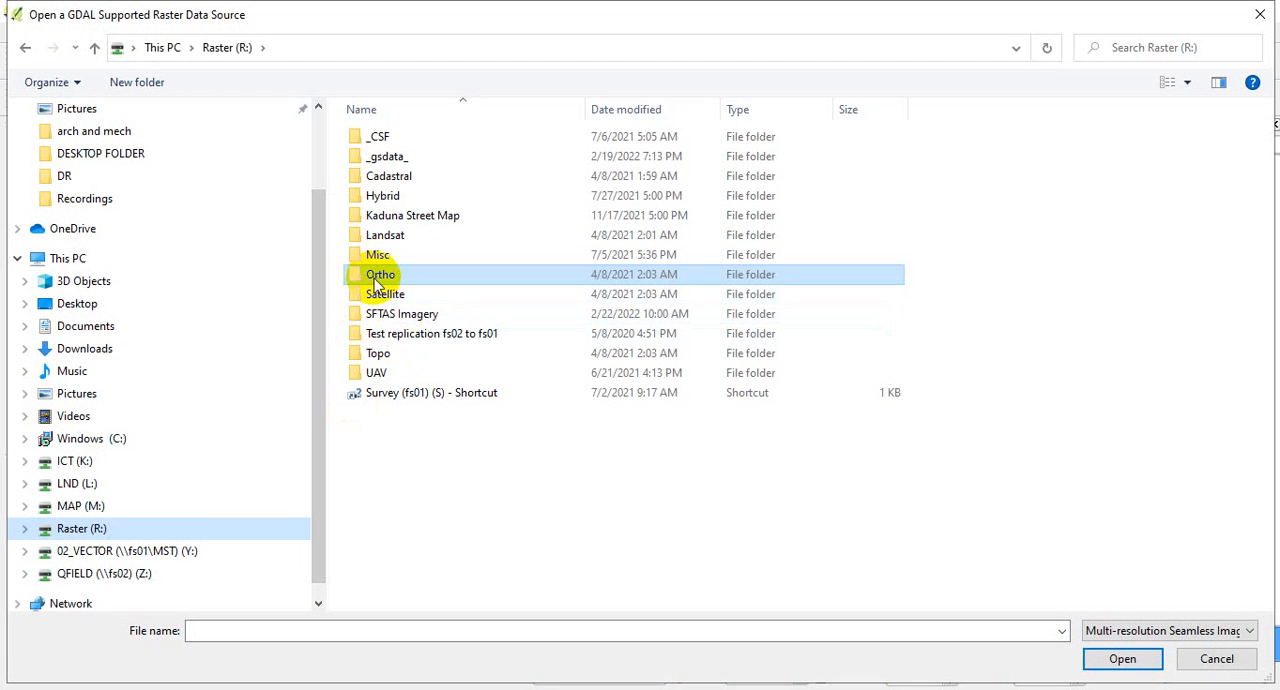
double_click(390, 279)
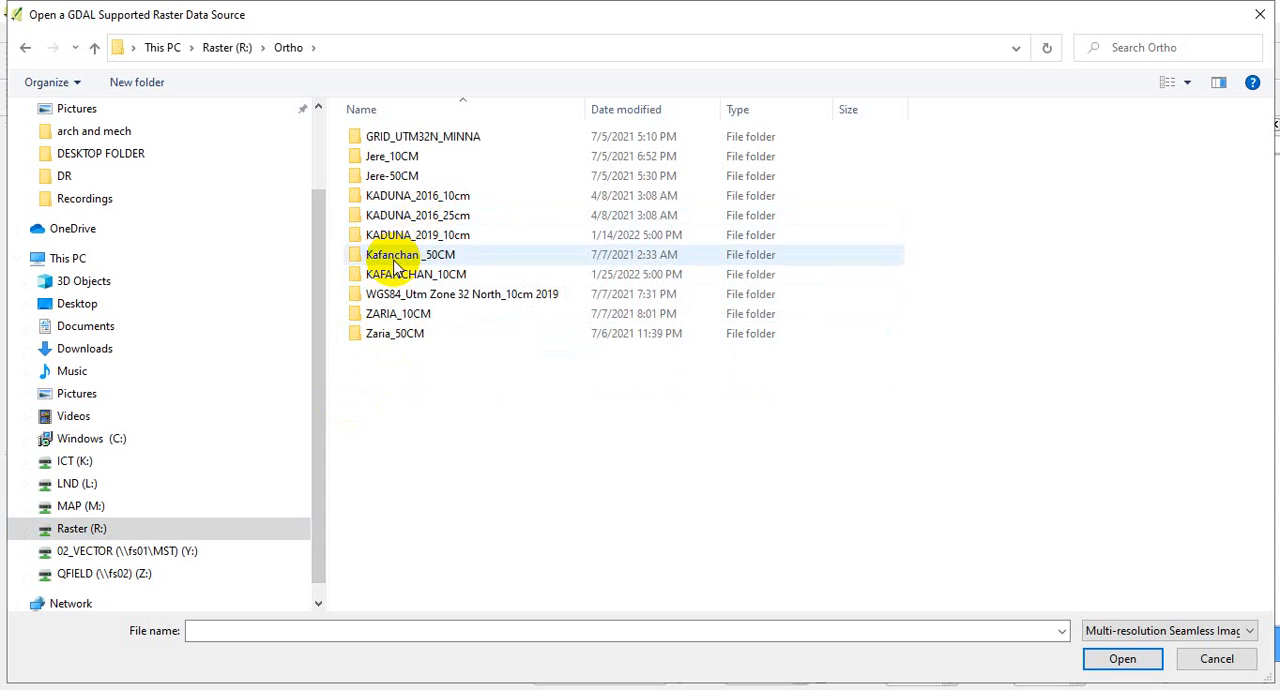
double_click(418, 238)
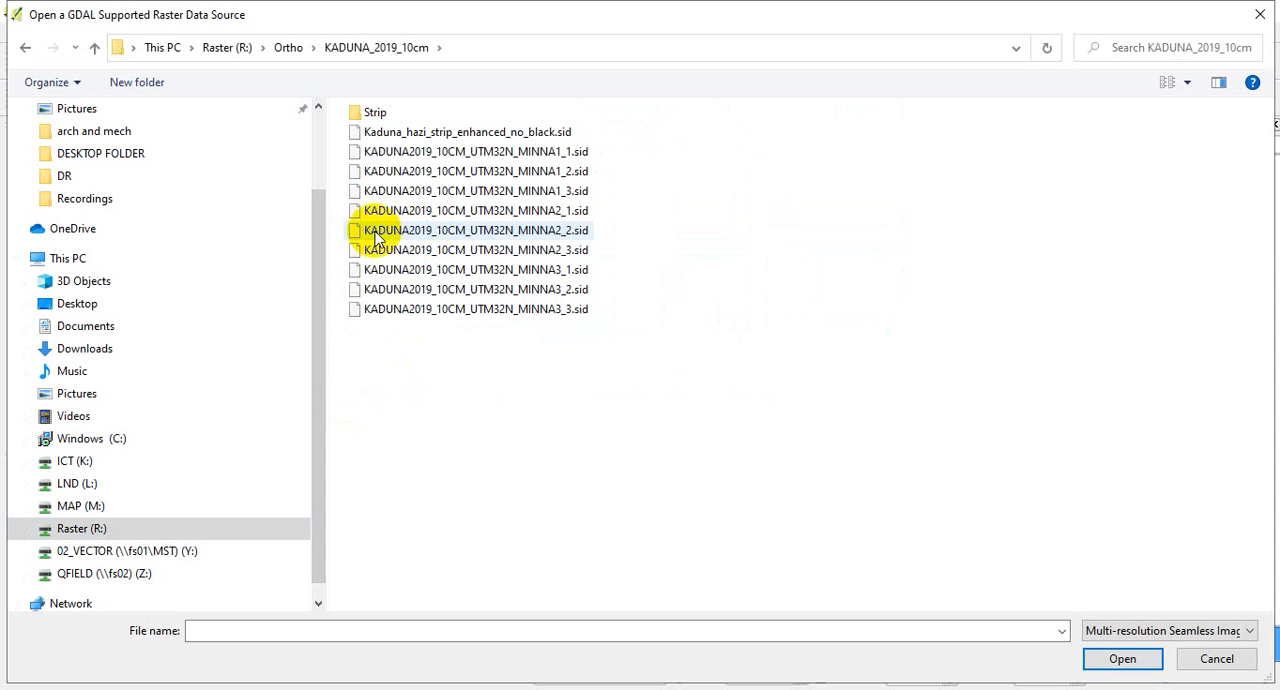
click(414, 133)
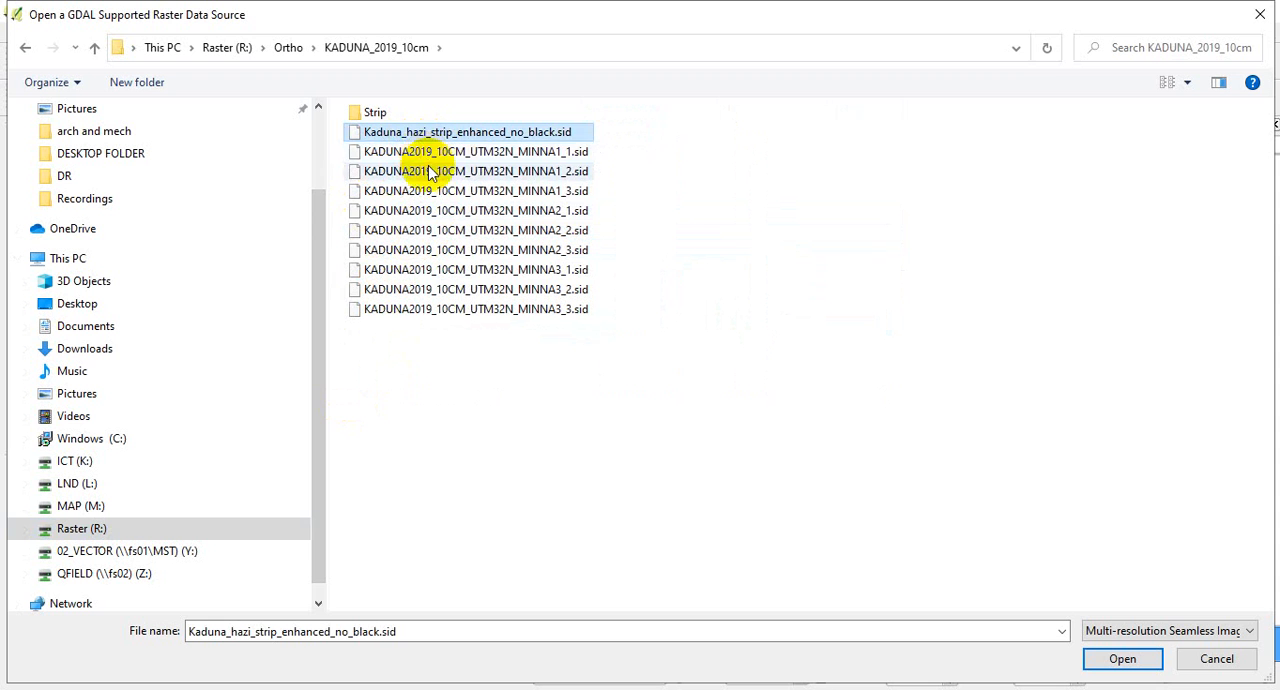
click(423, 151)
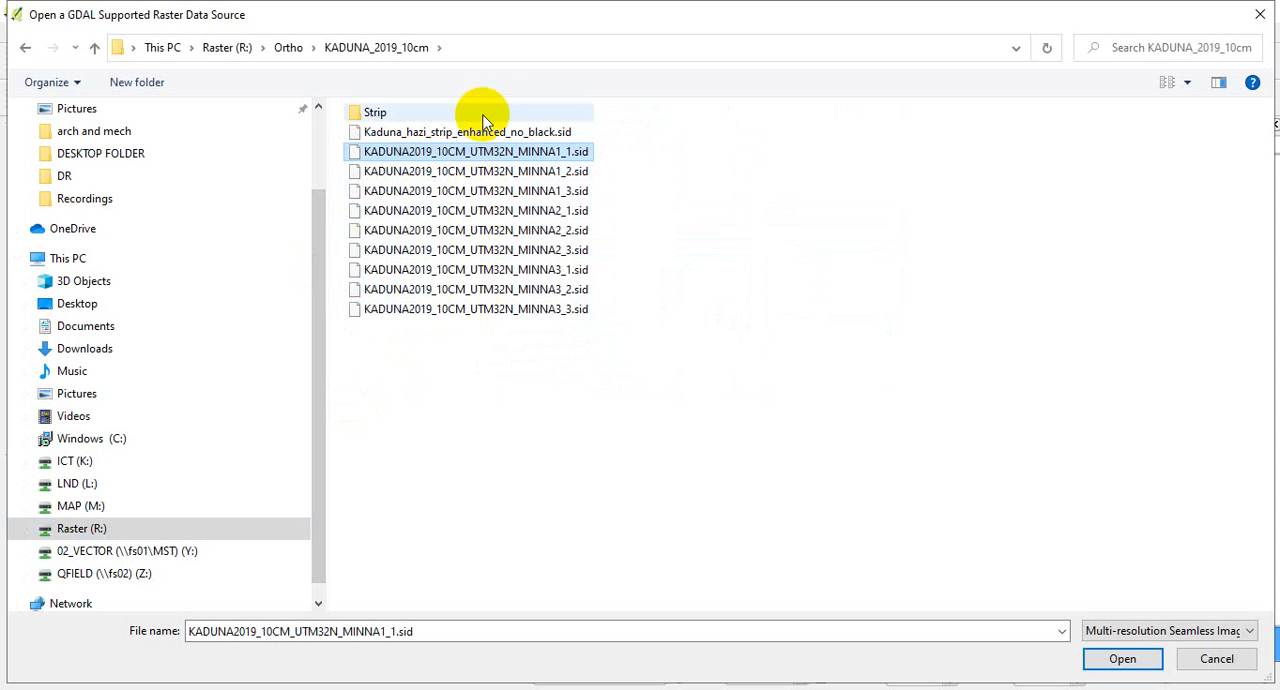
shift+click(478, 309)
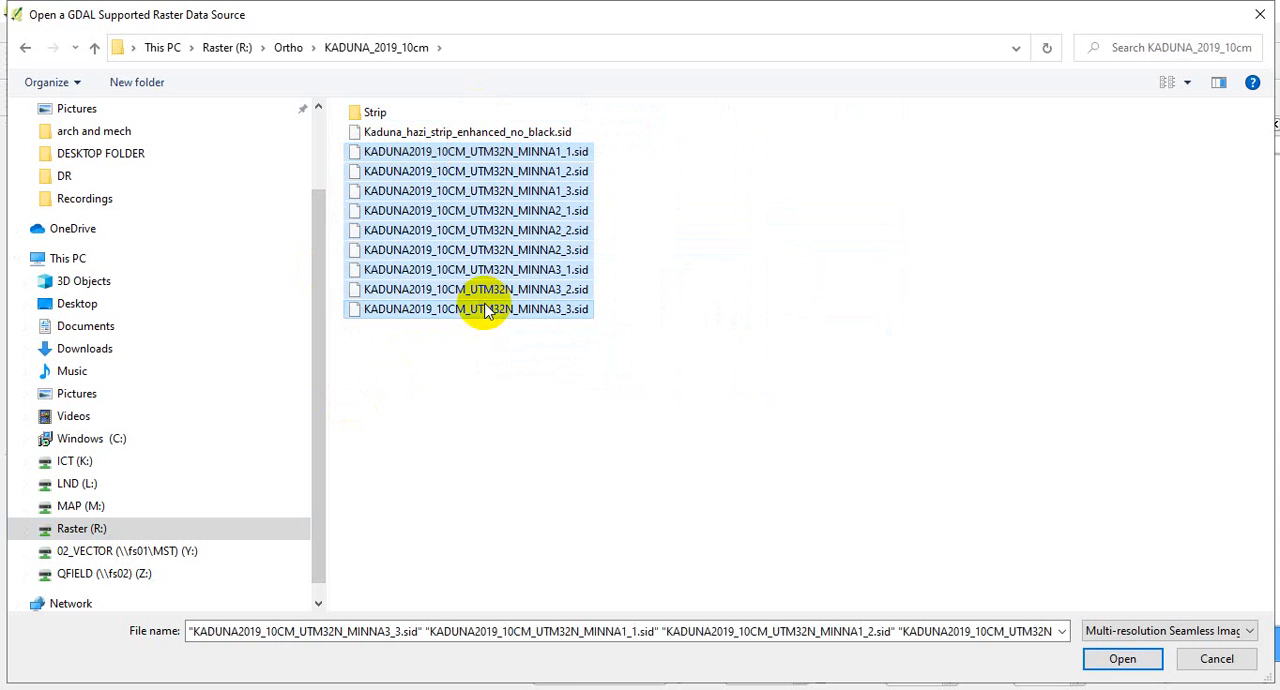
click(1122, 659)
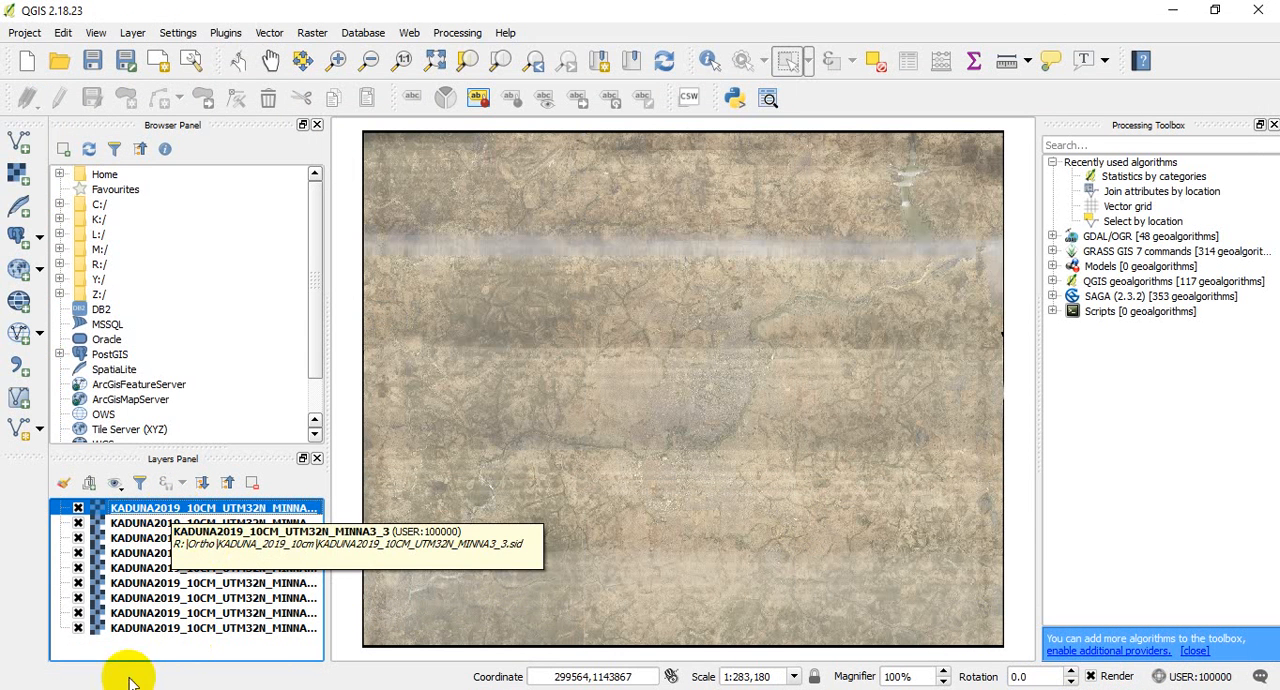
- Group all nine KADUNA2019 raster layers together and collapse the group
shift+click(183, 630)
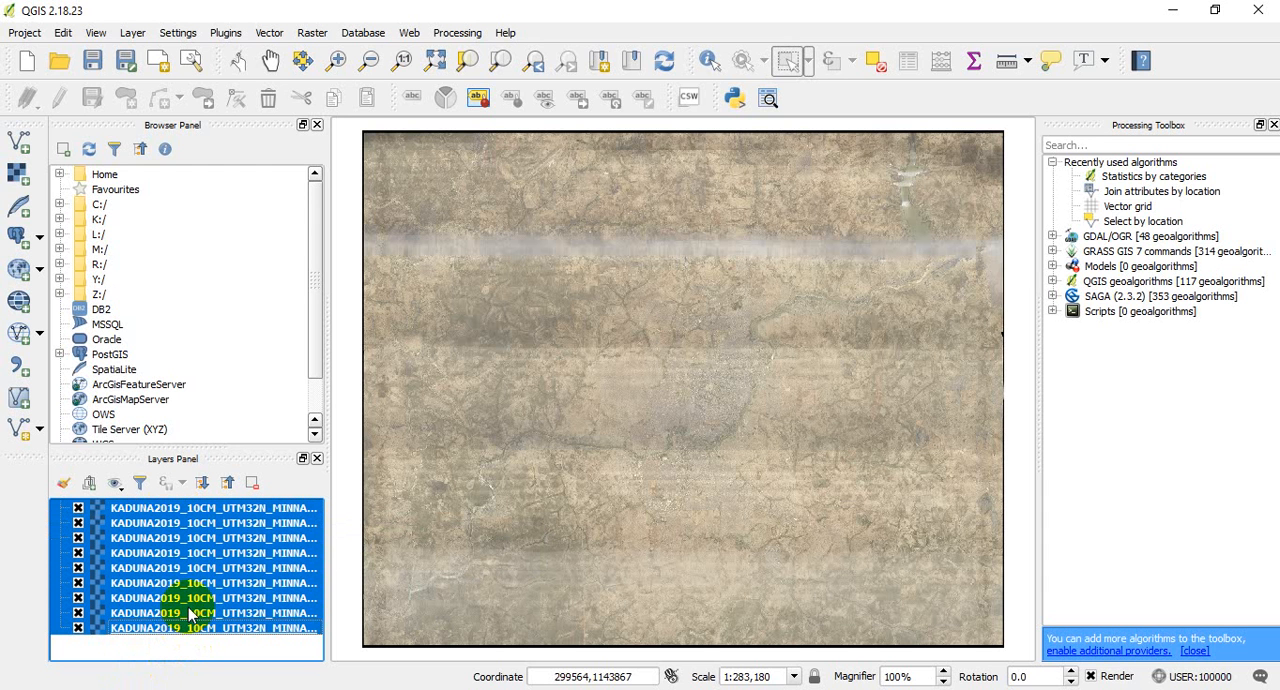
right_click(186, 607)
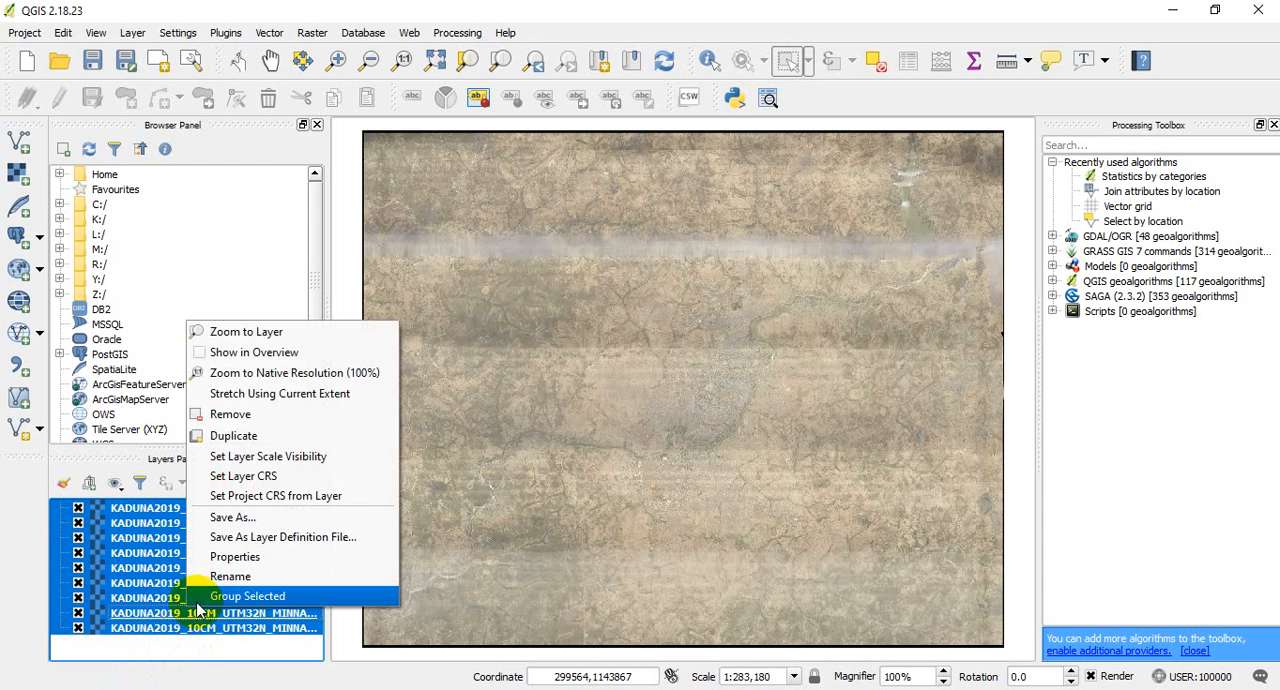
click(250, 596)
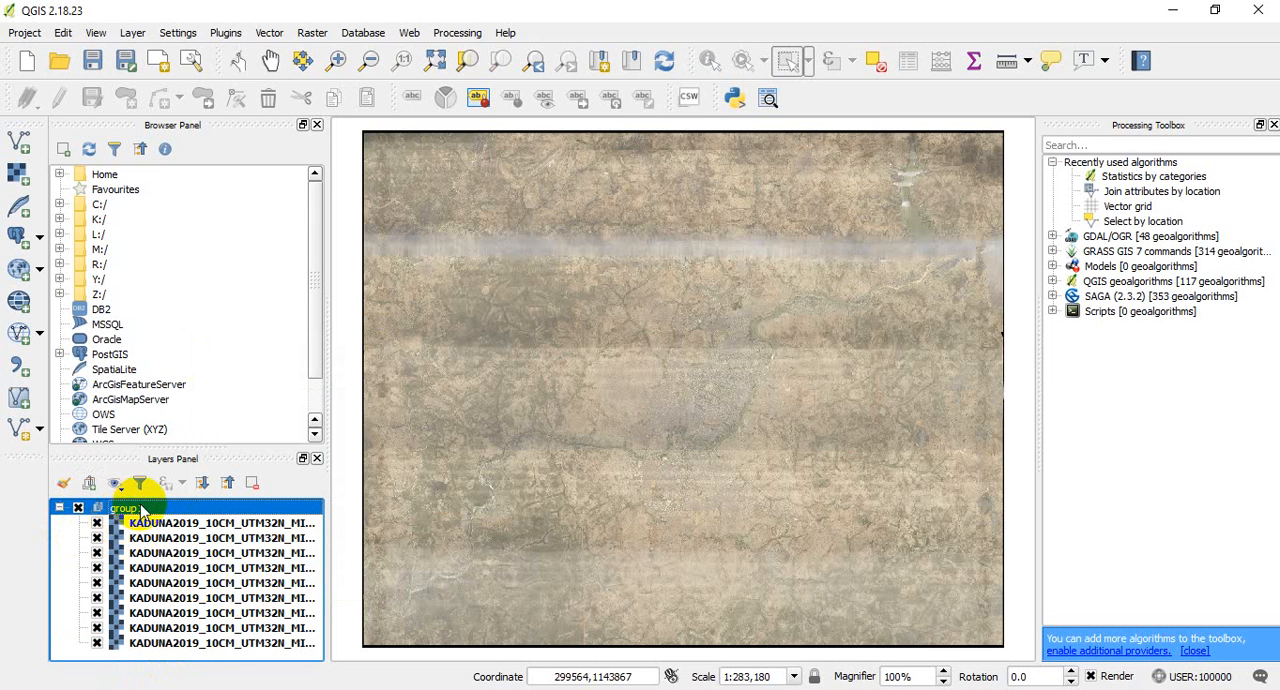
click(60, 509)
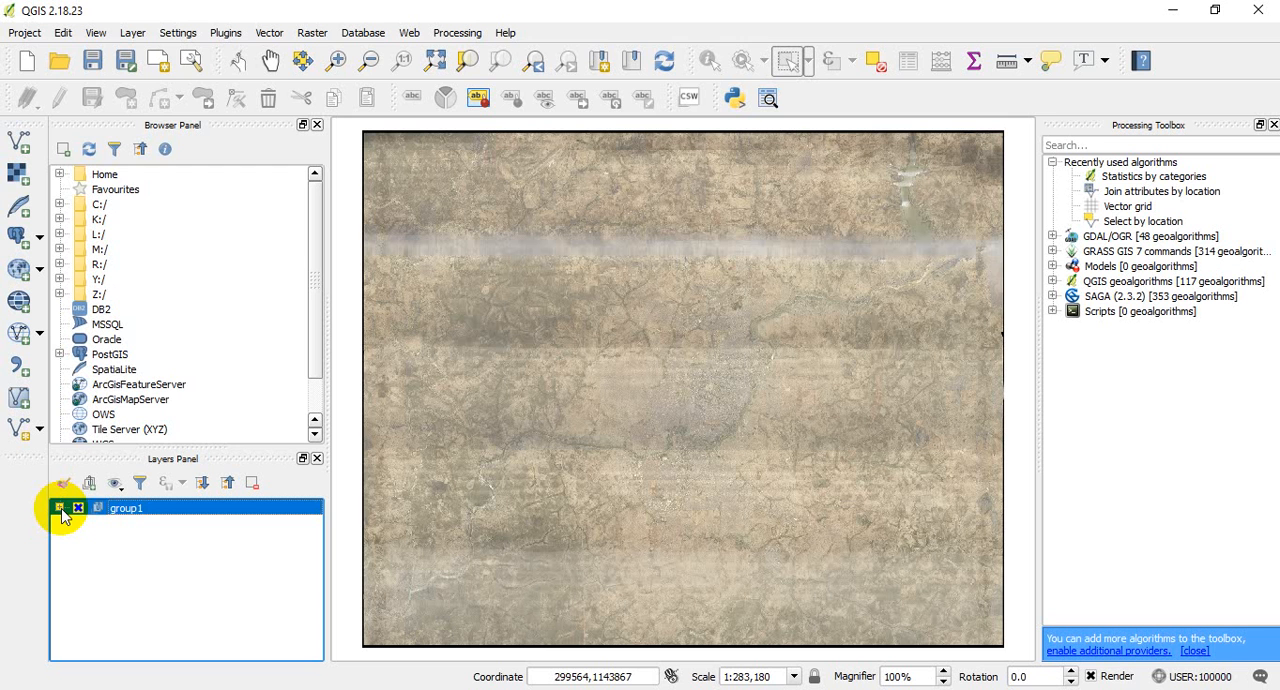
- Add the plot.shp shapefile from the training1 folder on the Desktop as a vector layer
click(138, 34)
mouse_move(150, 70)
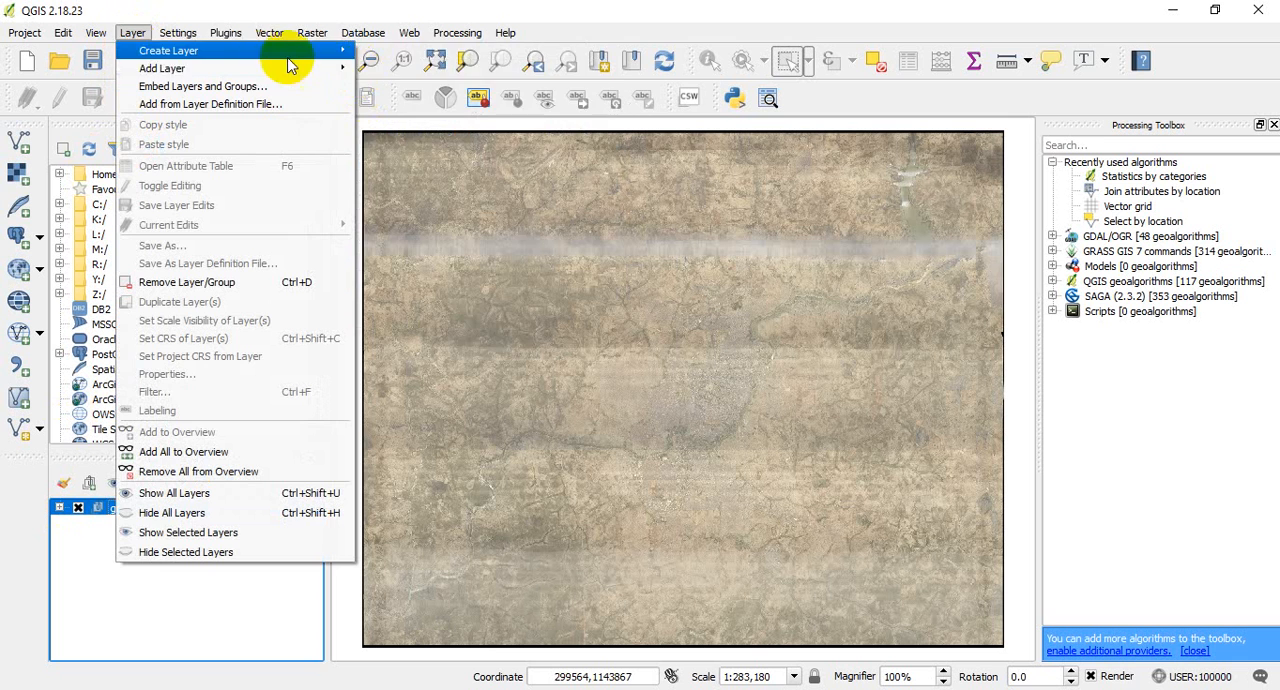
click(437, 70)
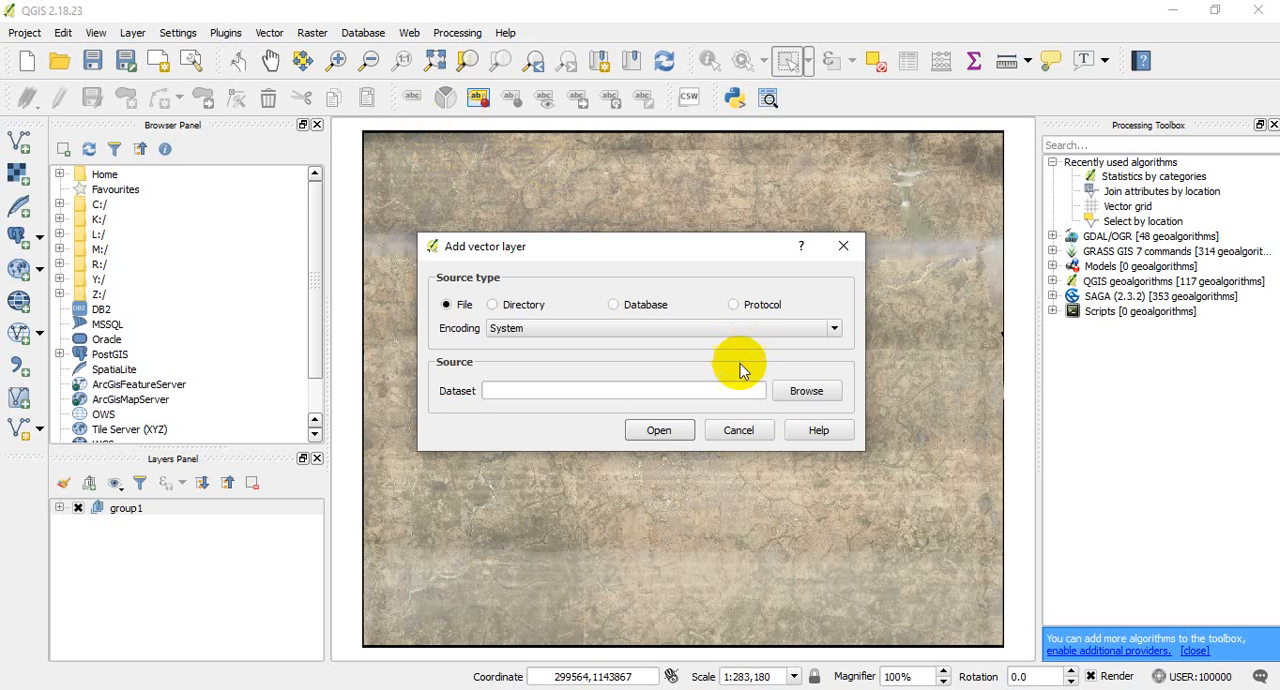
click(806, 398)
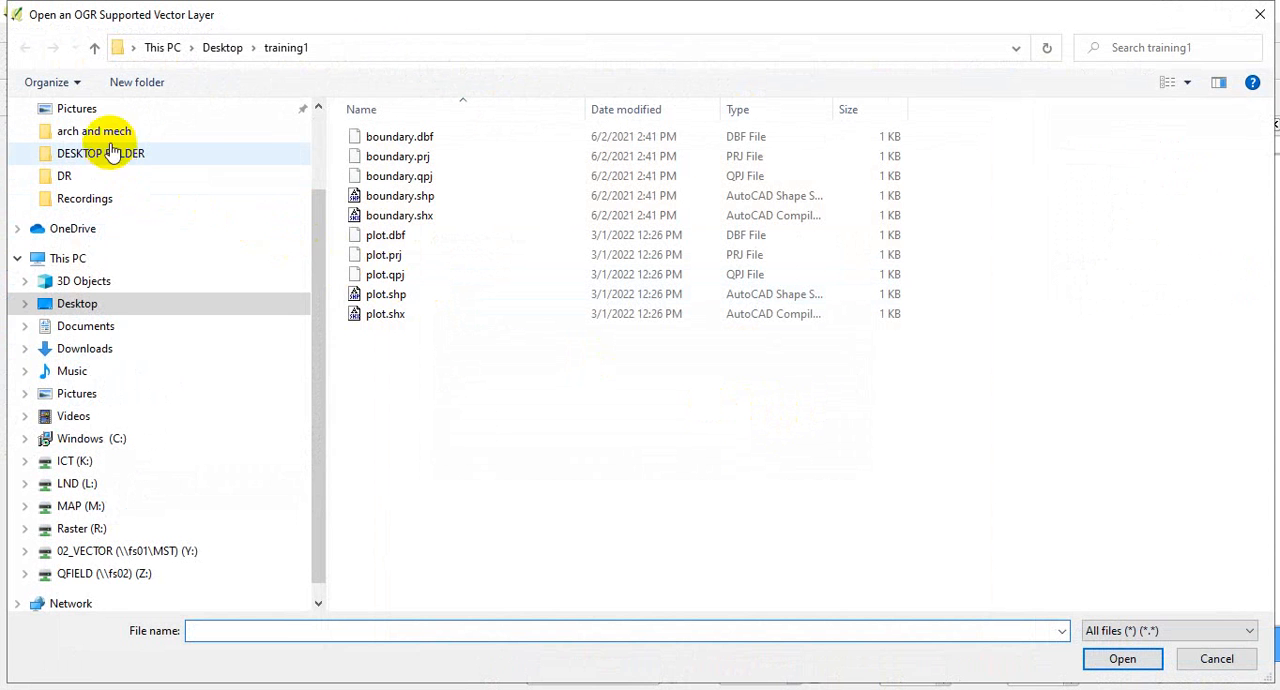
drag(320, 258, 143, 171)
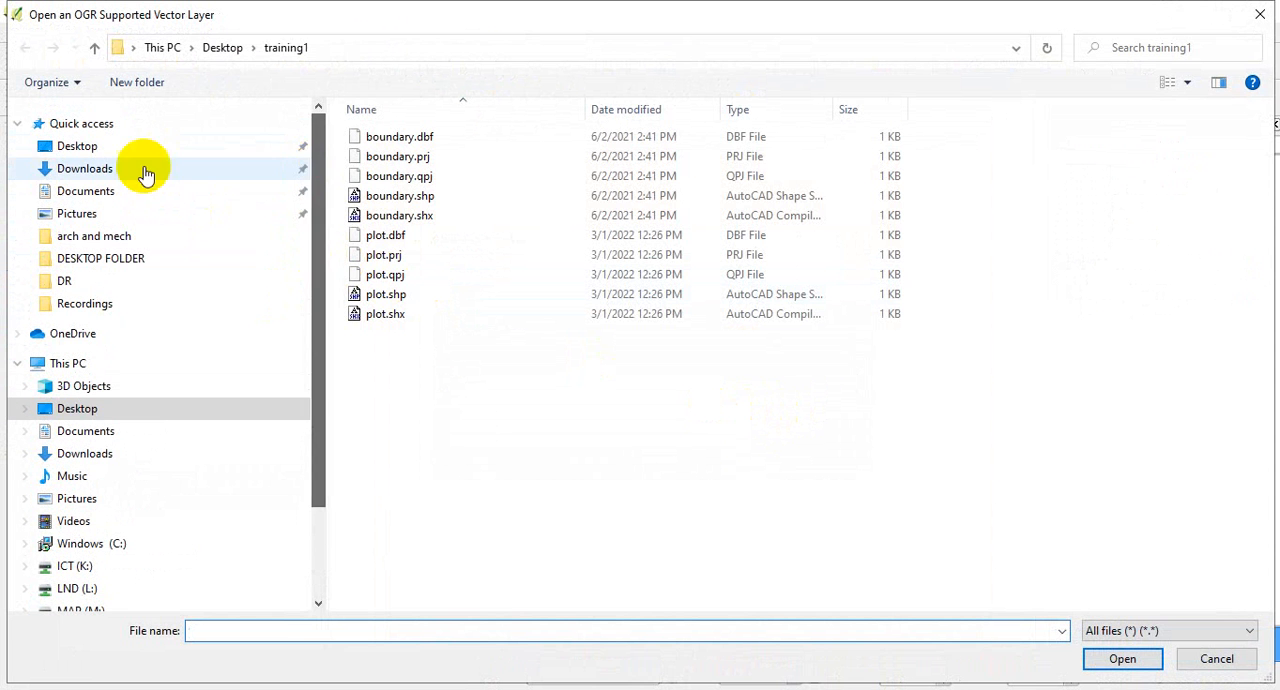
click(92, 146)
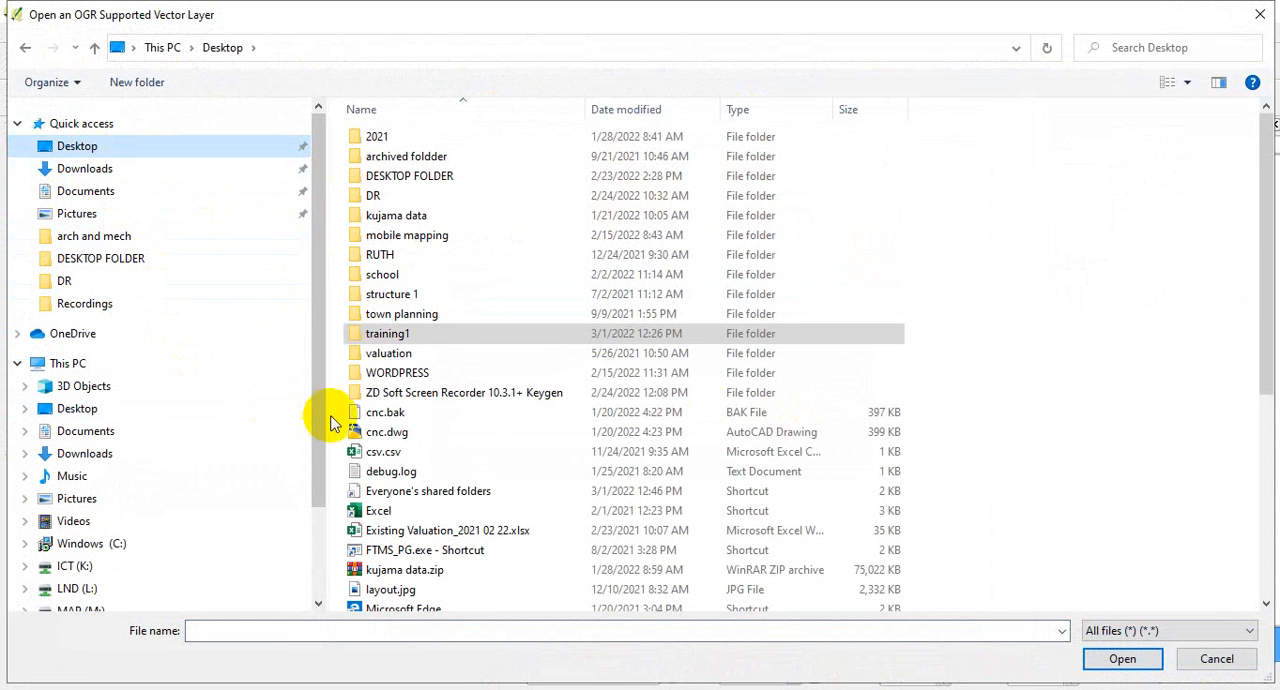
double_click(412, 333)
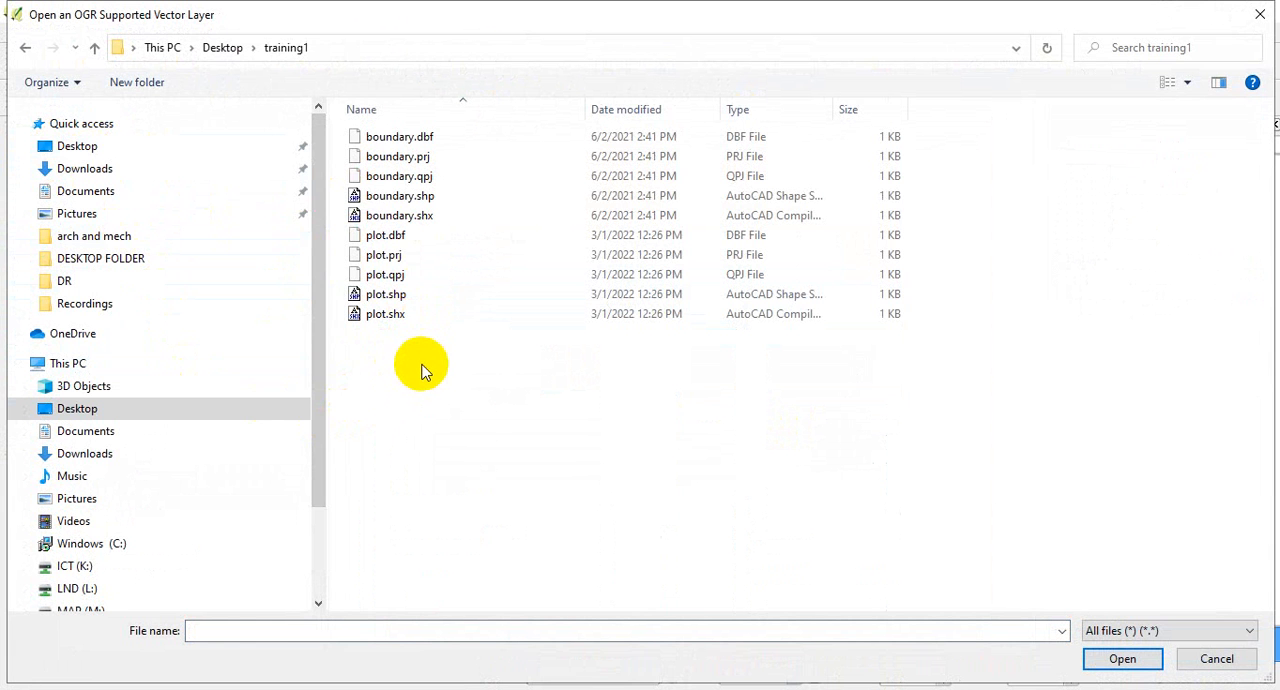
click(385, 296)
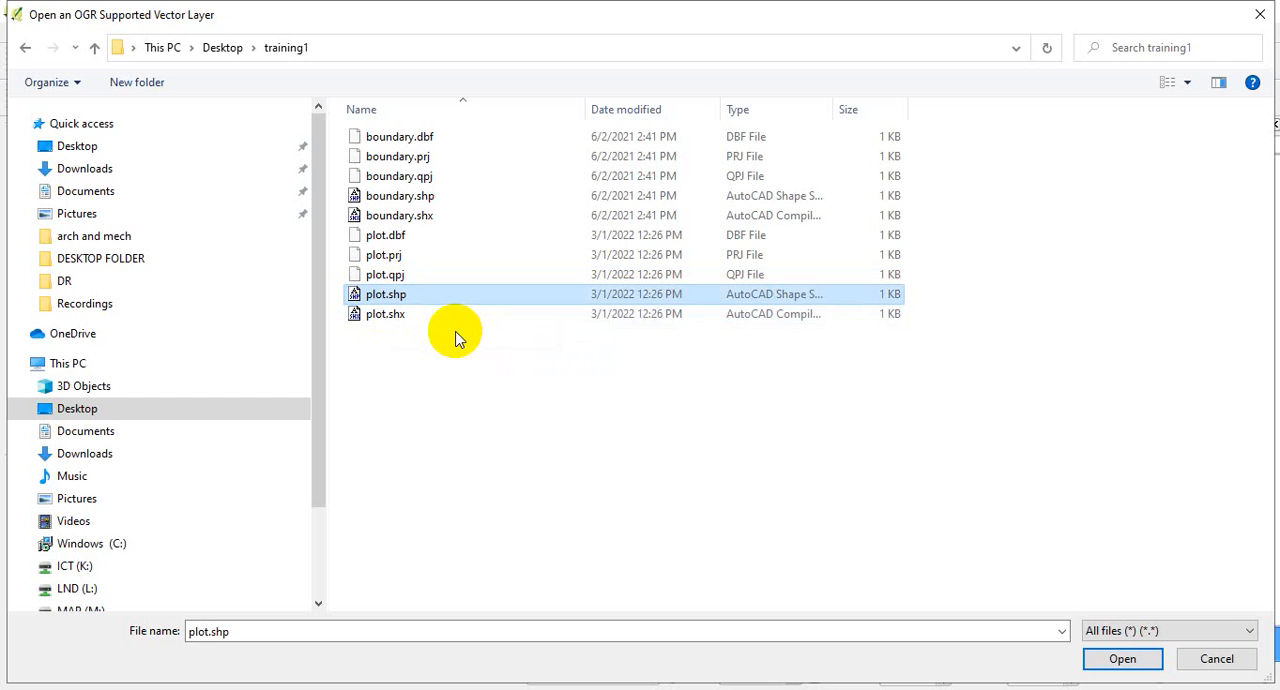
click(1092, 668)
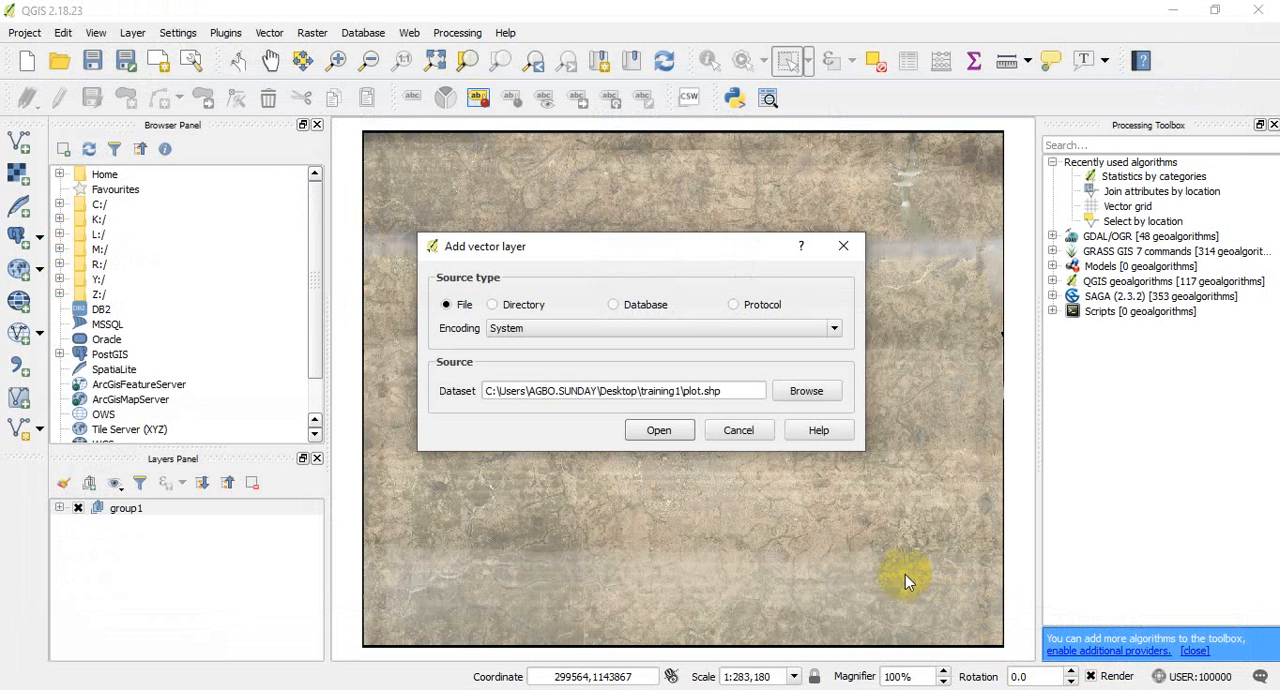
click(659, 432)
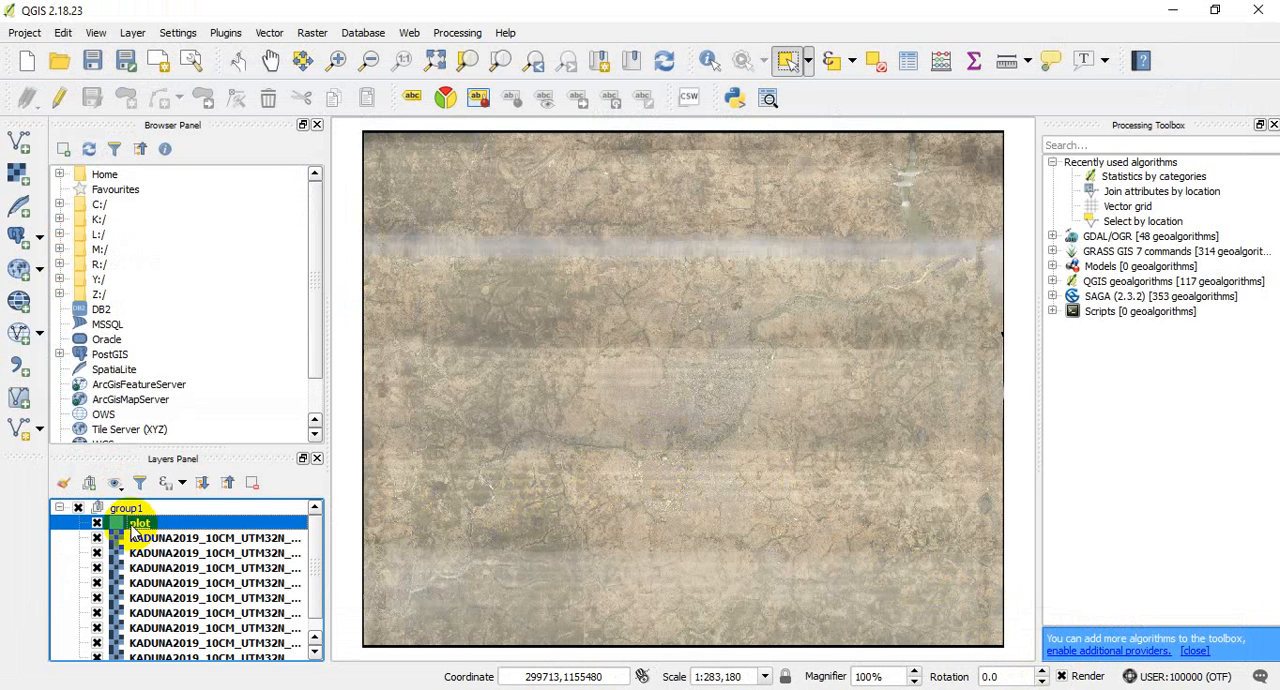
- Move the plot layer out of group1 to above it, collapse the group and make plot the active layer
drag(140, 530, 140, 508)
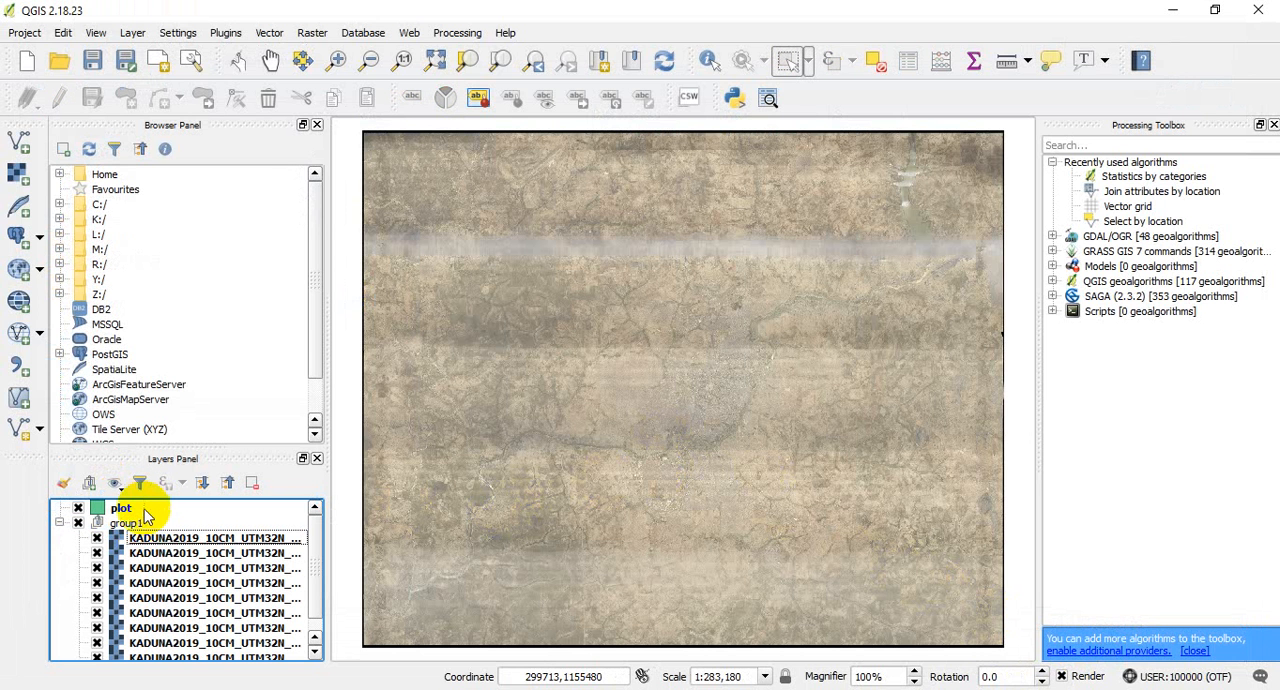
click(60, 523)
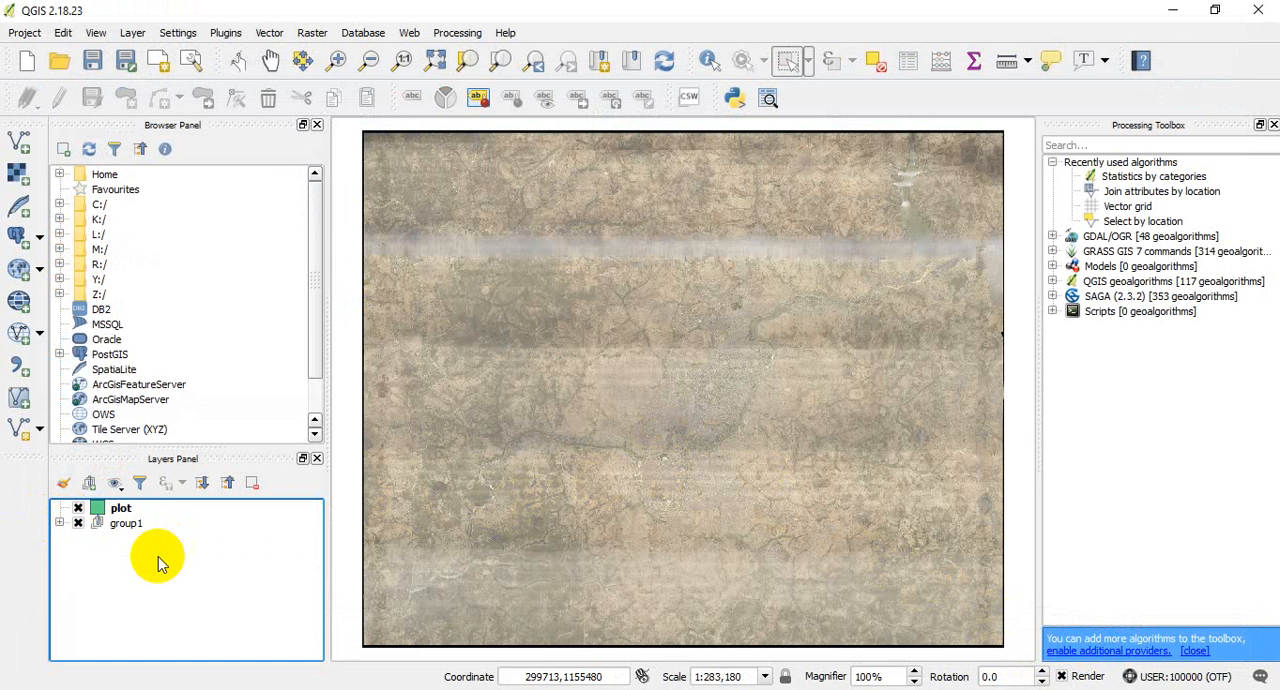
click(130, 510)
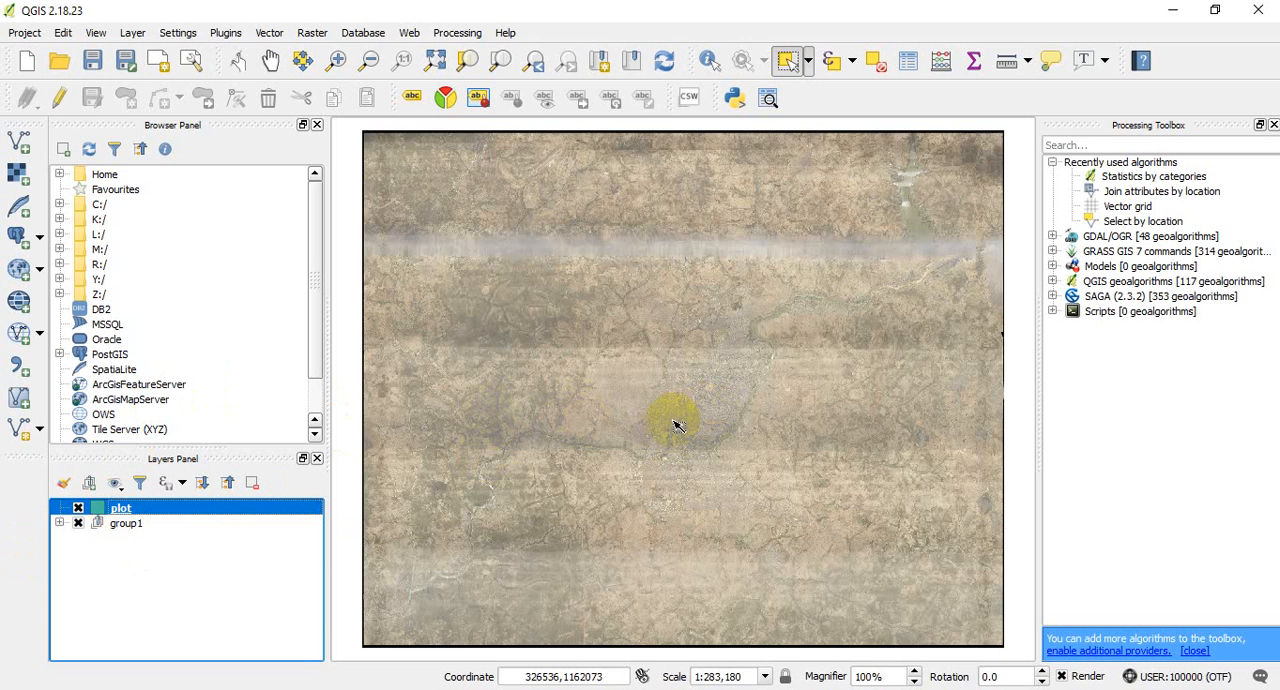
- Examine the imagery up close around the light-roofed building compound just south of the east-west road
scroll(690, 410, up, 2)
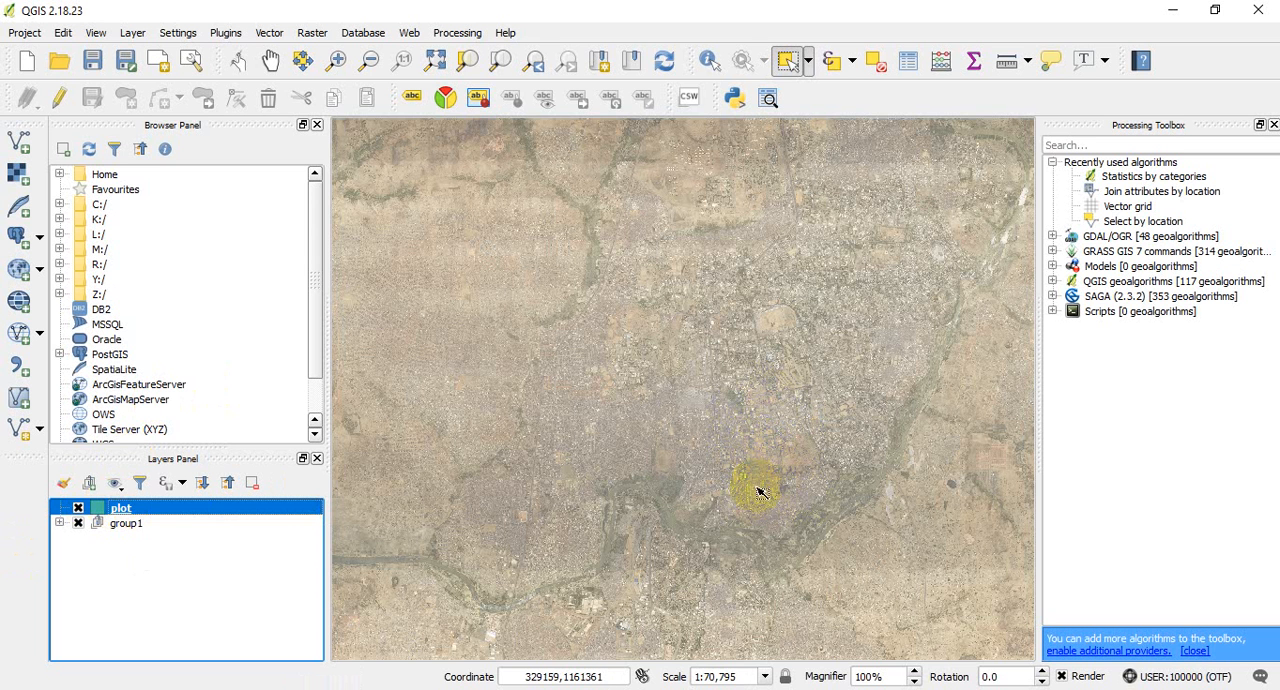
scroll(760, 487, up, 2)
scroll(697, 385, up, 2)
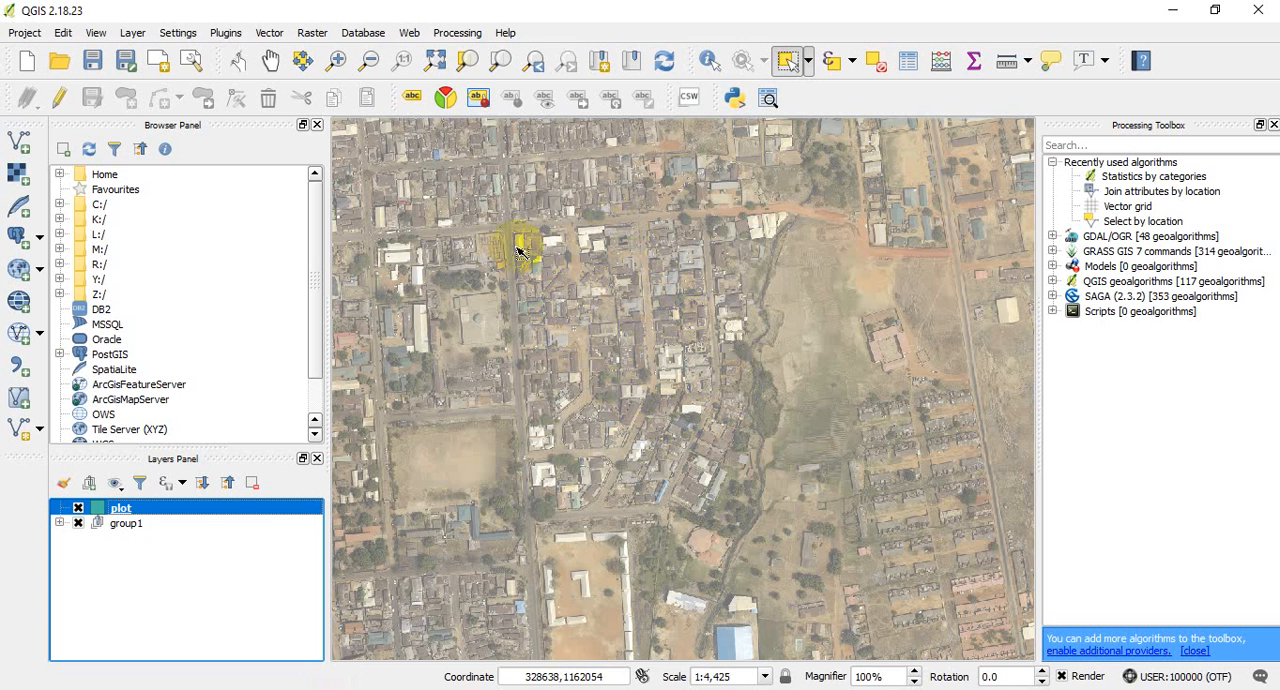
scroll(503, 228, up, 1)
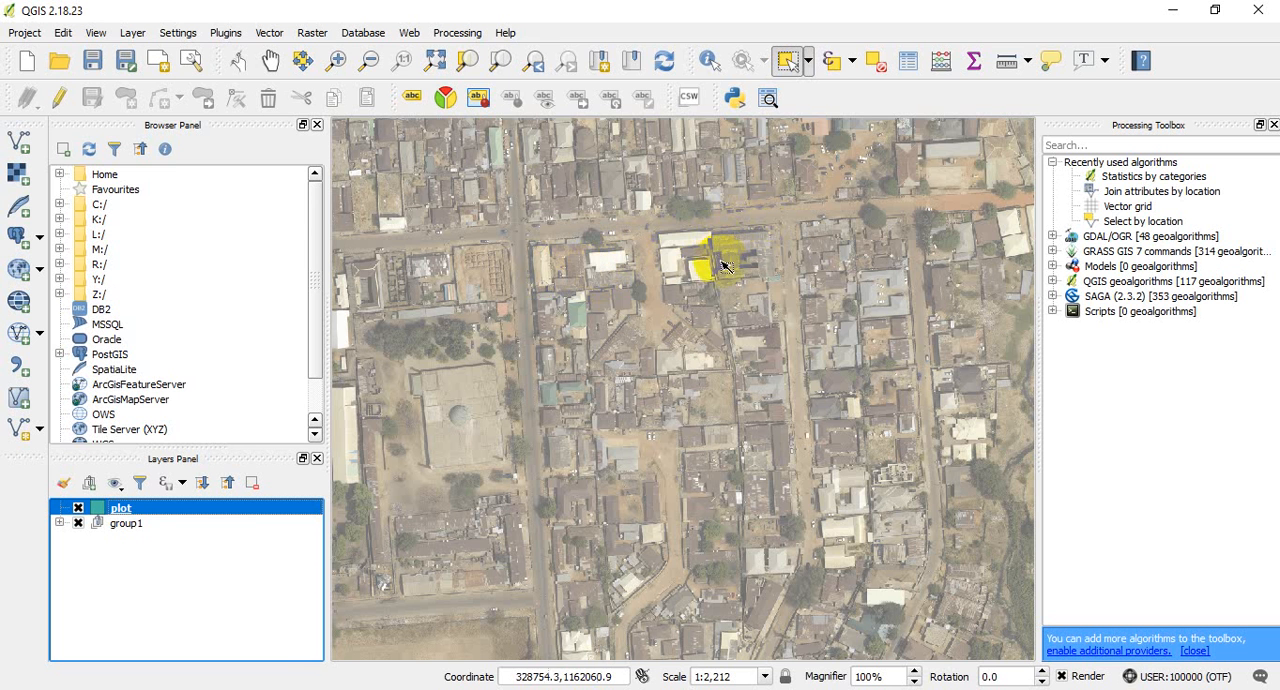
scroll(723, 257, down, 1)
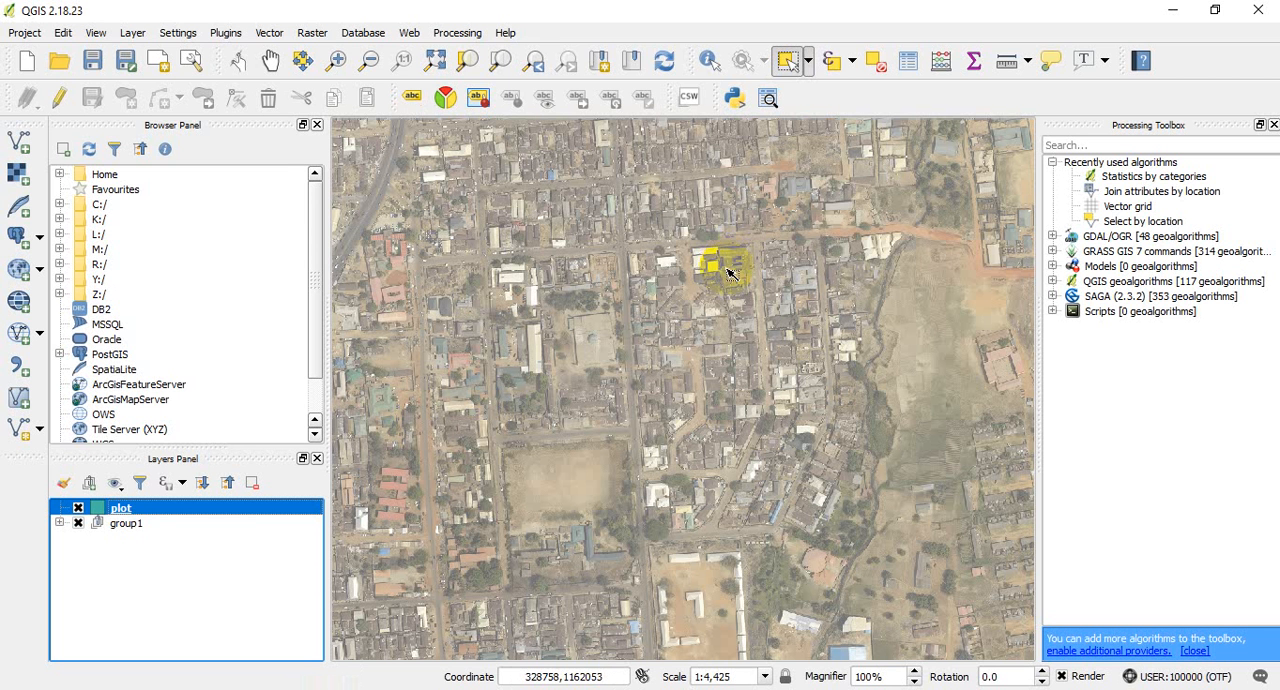
scroll(727, 264, up, 1)
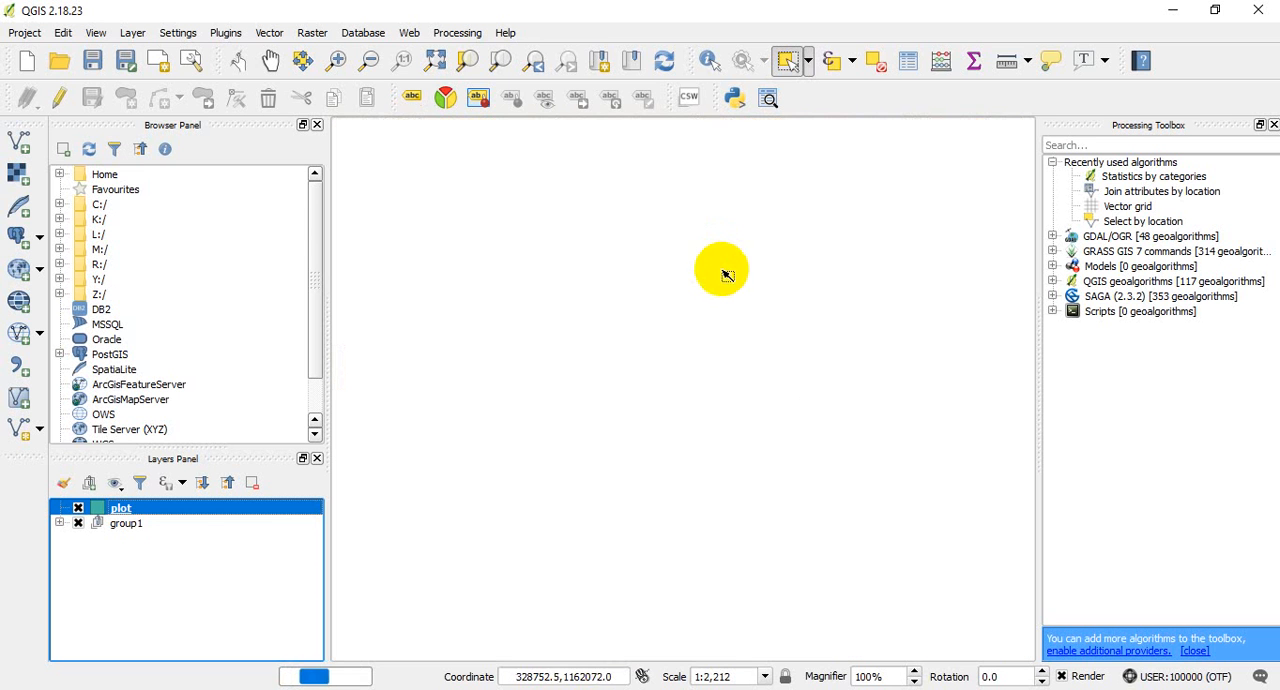
scroll(734, 272, up, 1)
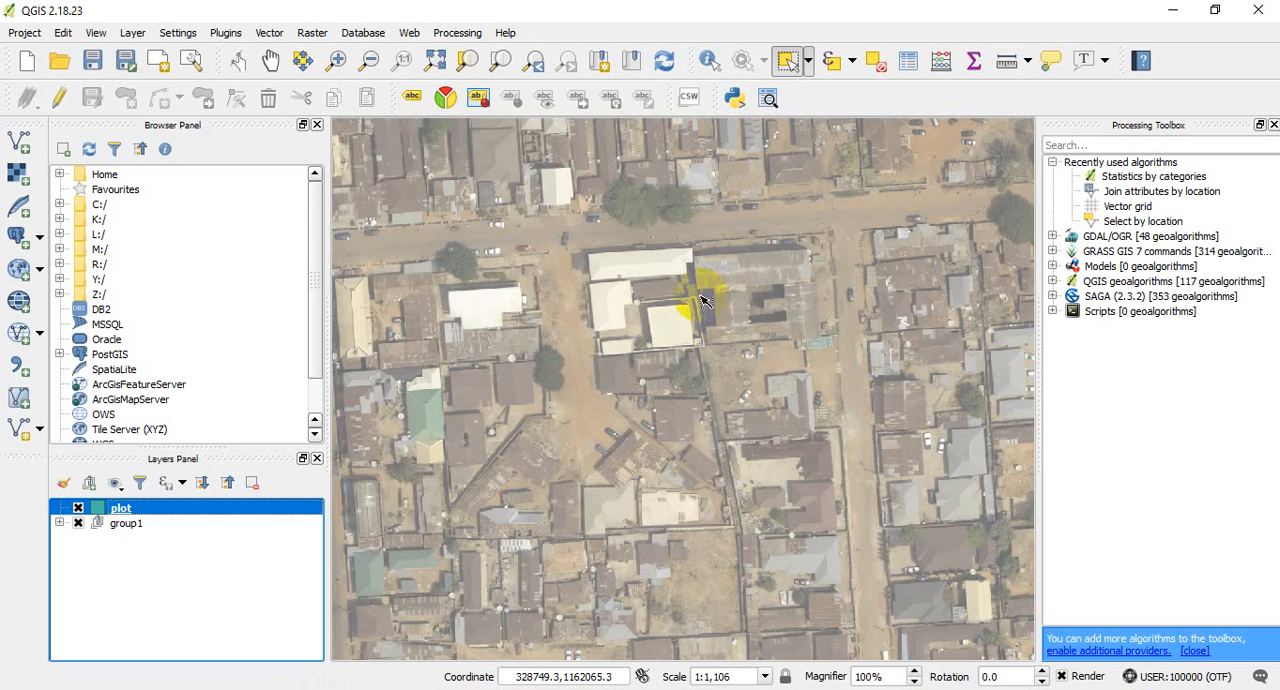
scroll(621, 261, up, 1)
scroll(640, 280, up, 1)
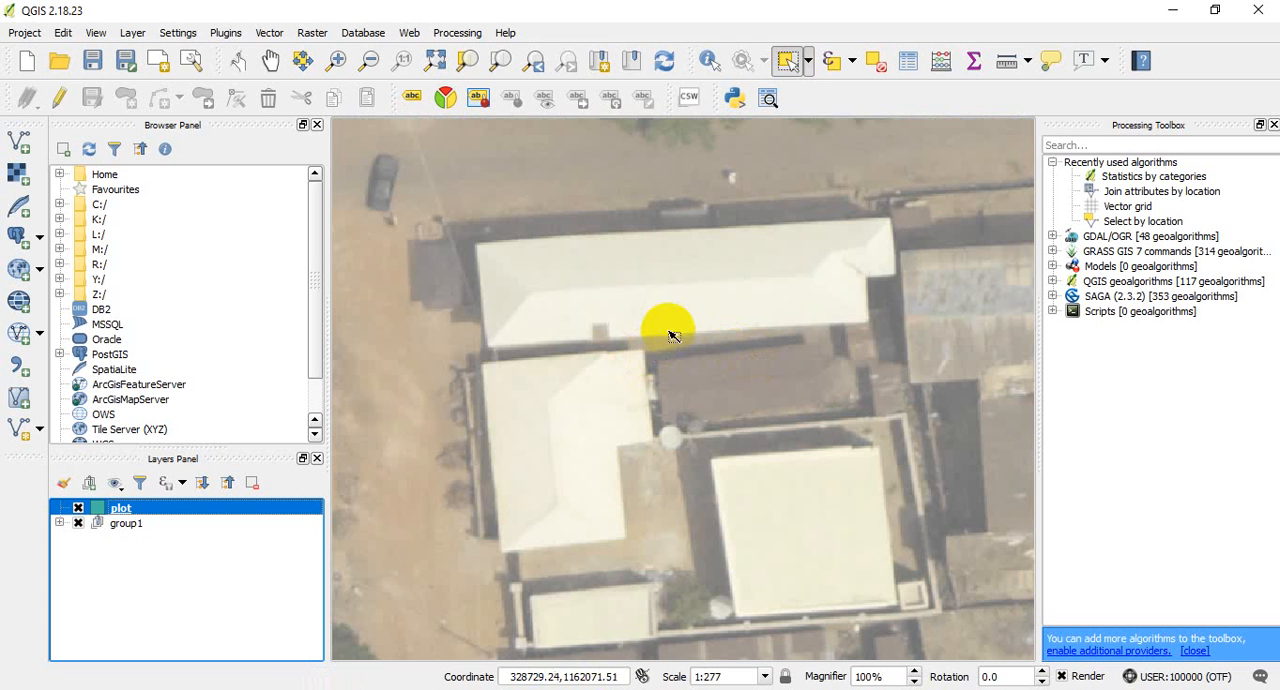
scroll(672, 336, down, 2)
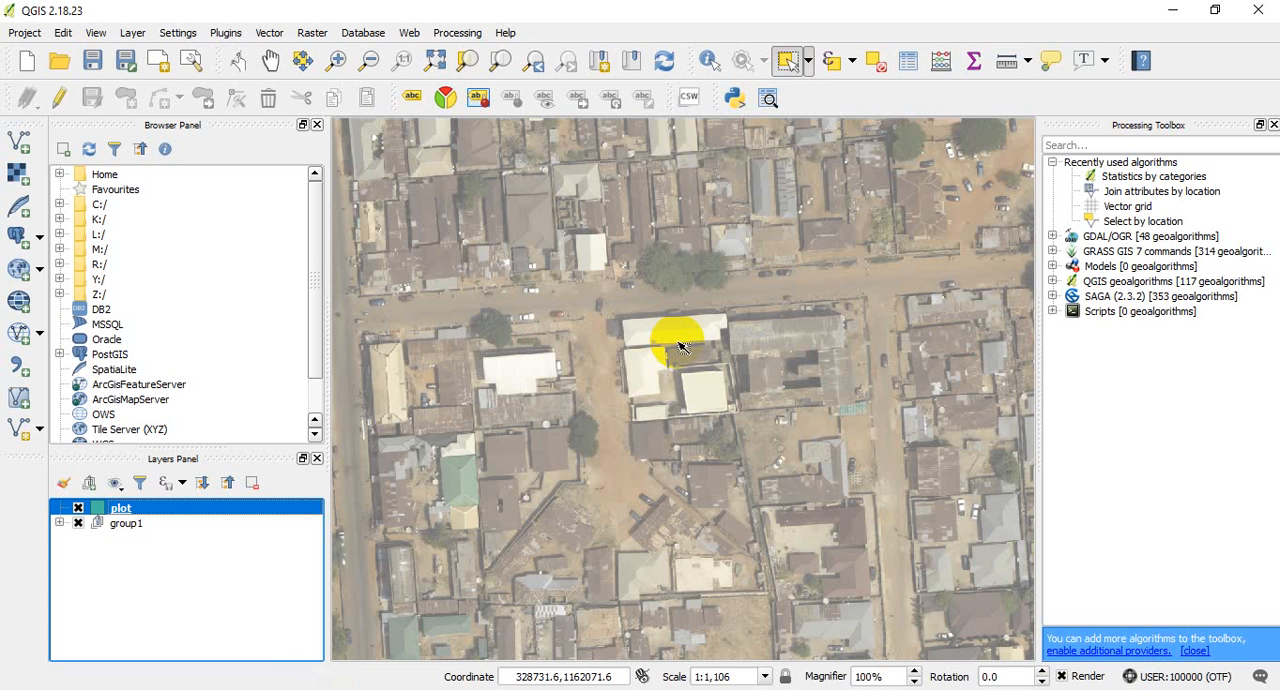
scroll(680, 346, up, 2)
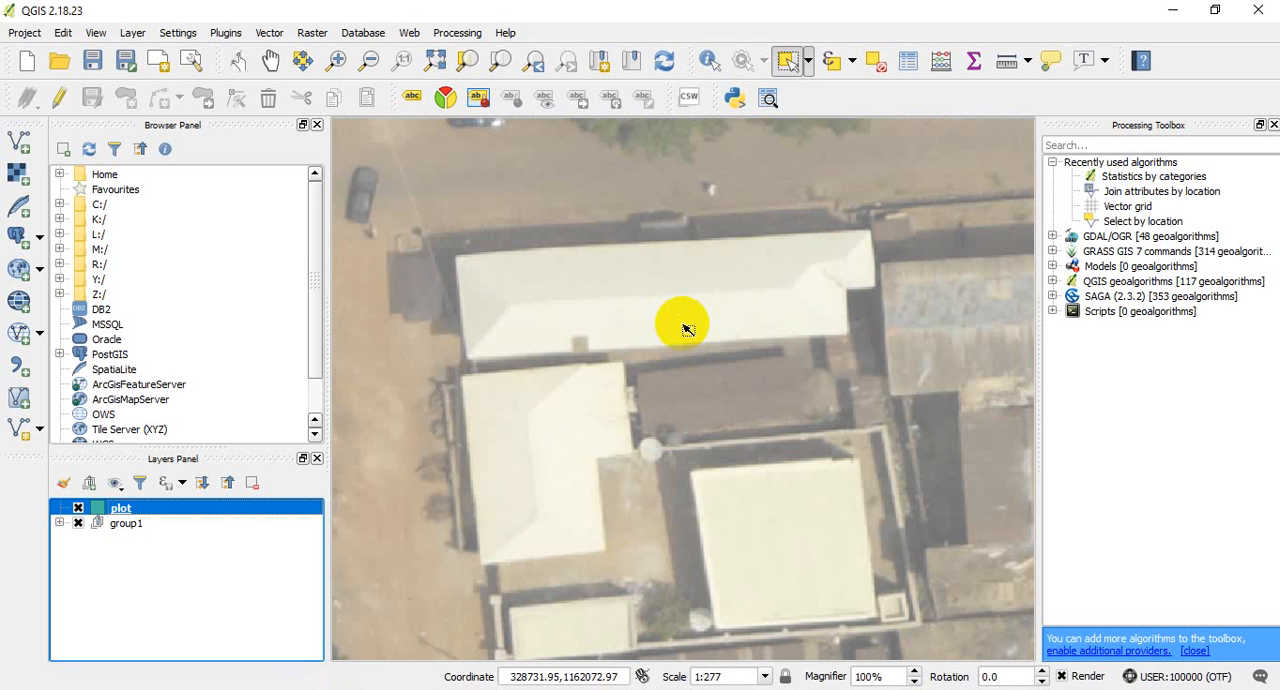
scroll(686, 330, down, 2)
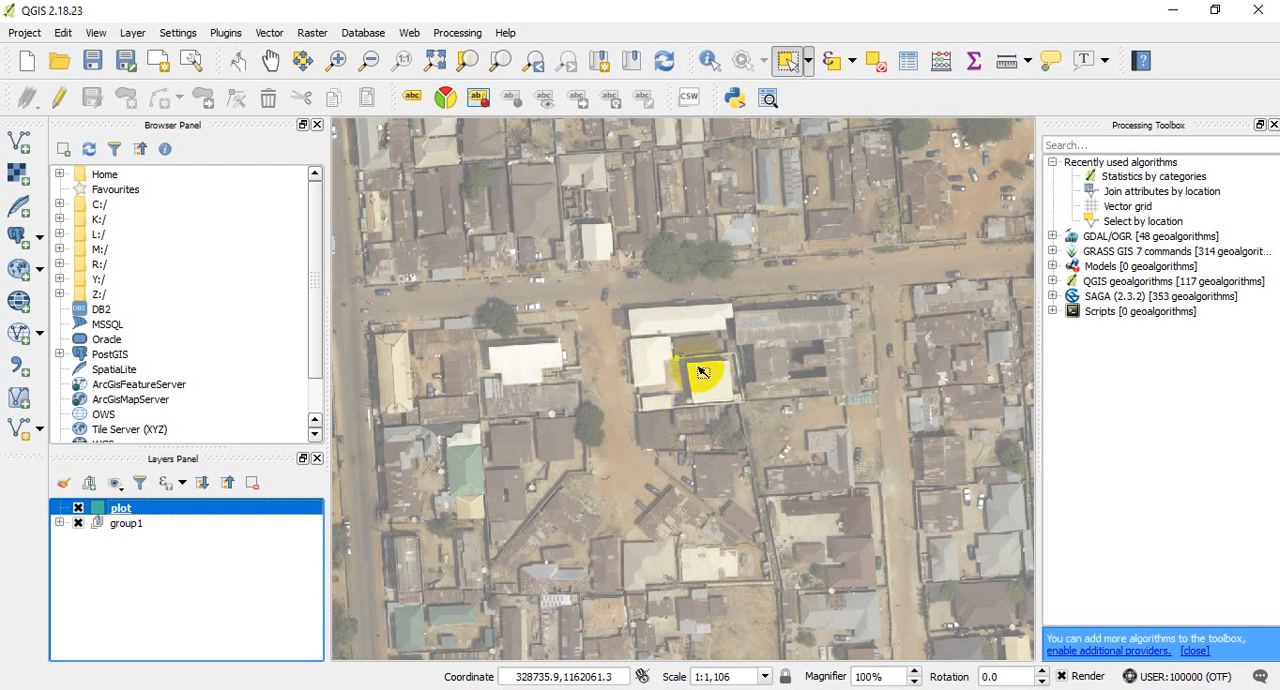
- Turn on editing for the plot layer with the light-roofed compound south of the road framed up close
scroll(698, 352, up, 1)
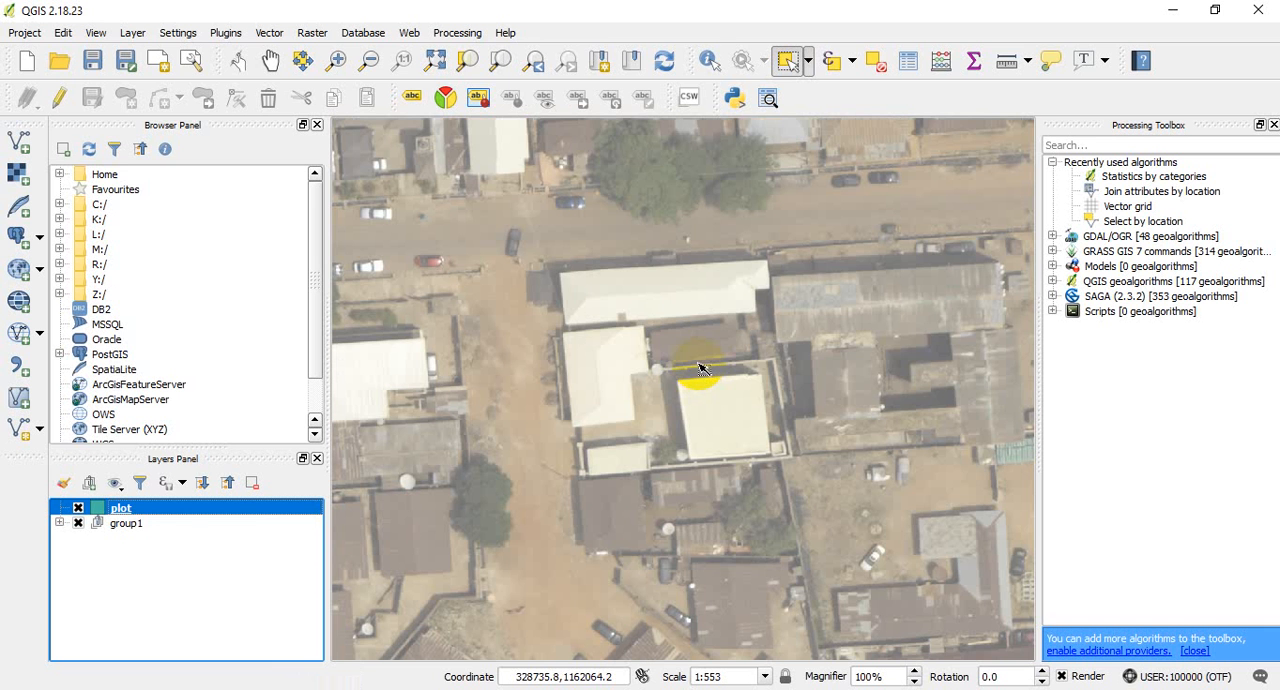
scroll(700, 369, down, 2)
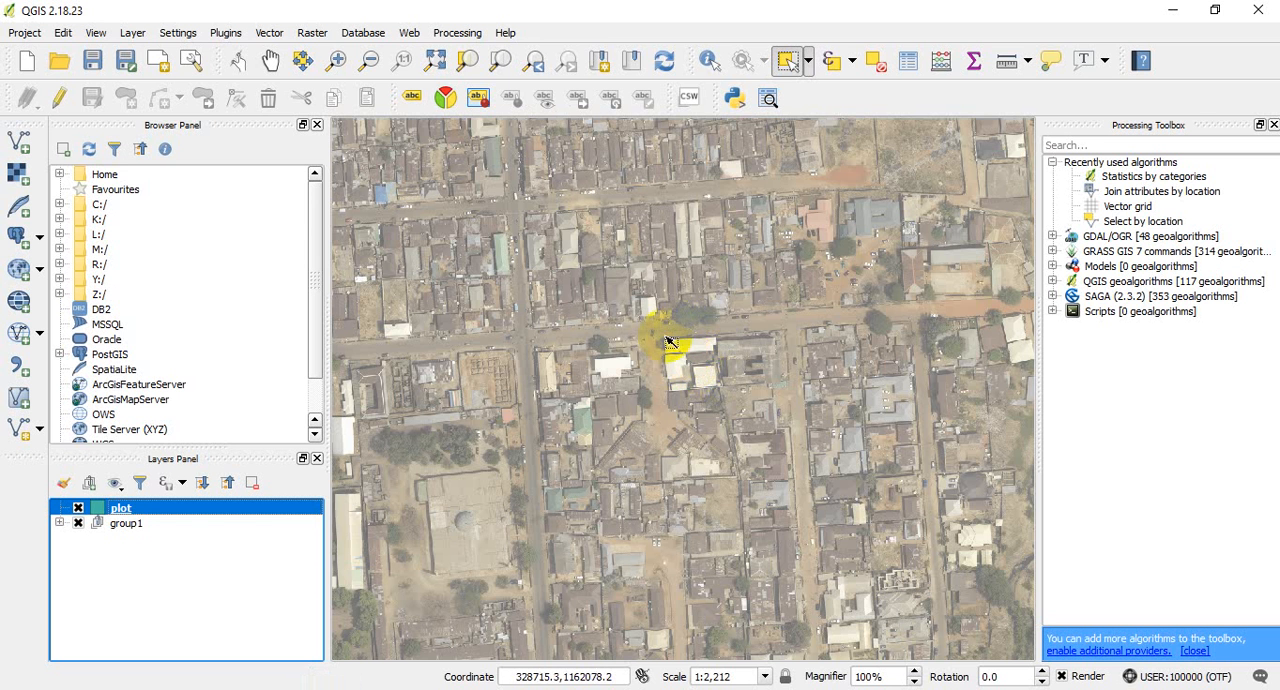
scroll(716, 338, up, 1)
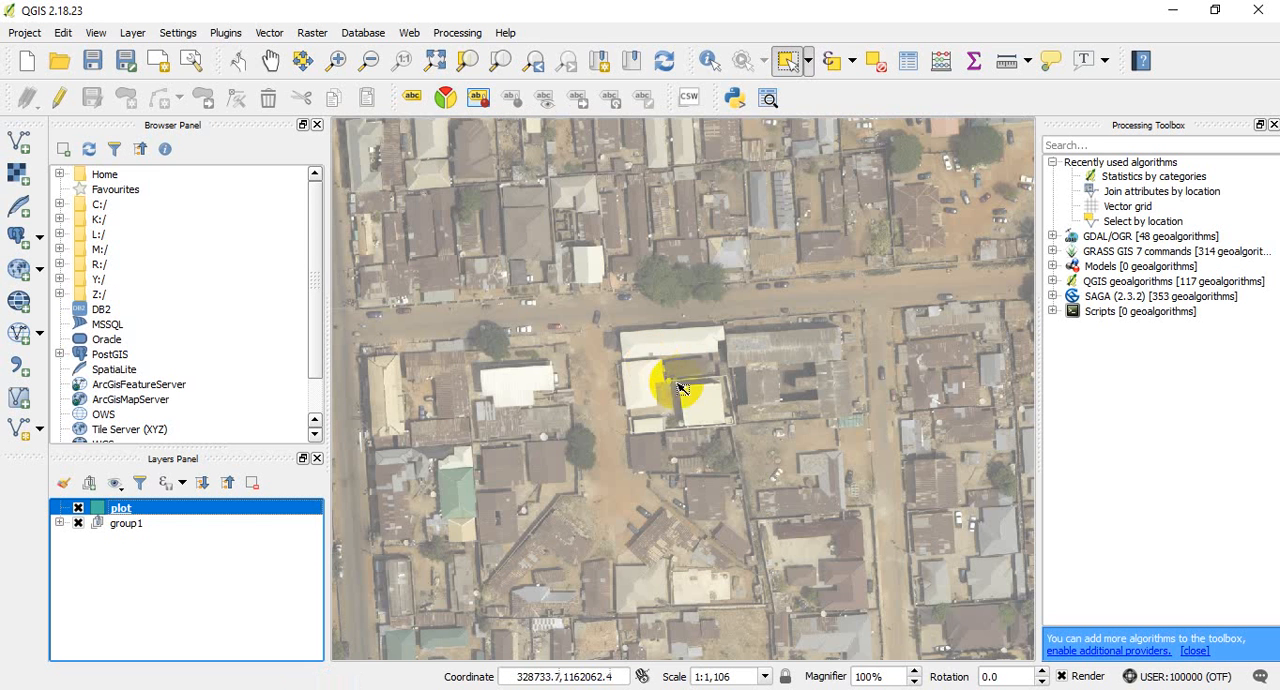
scroll(680, 364, up, 1)
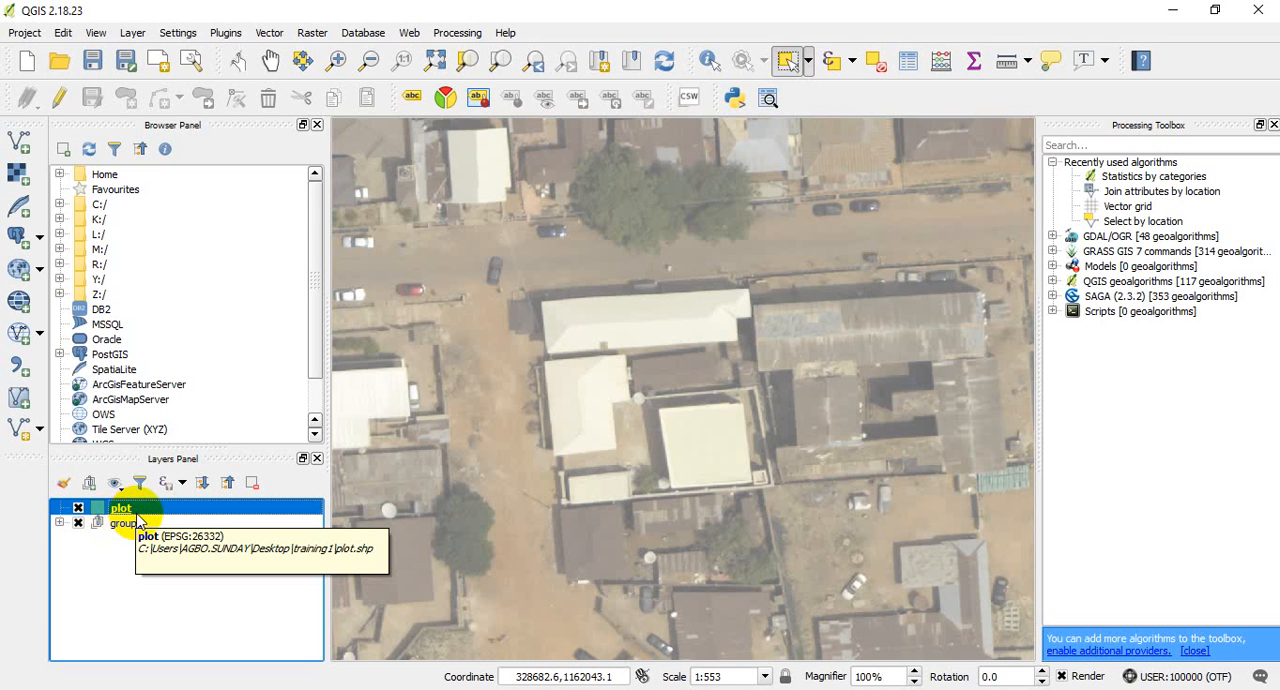
click(61, 105)
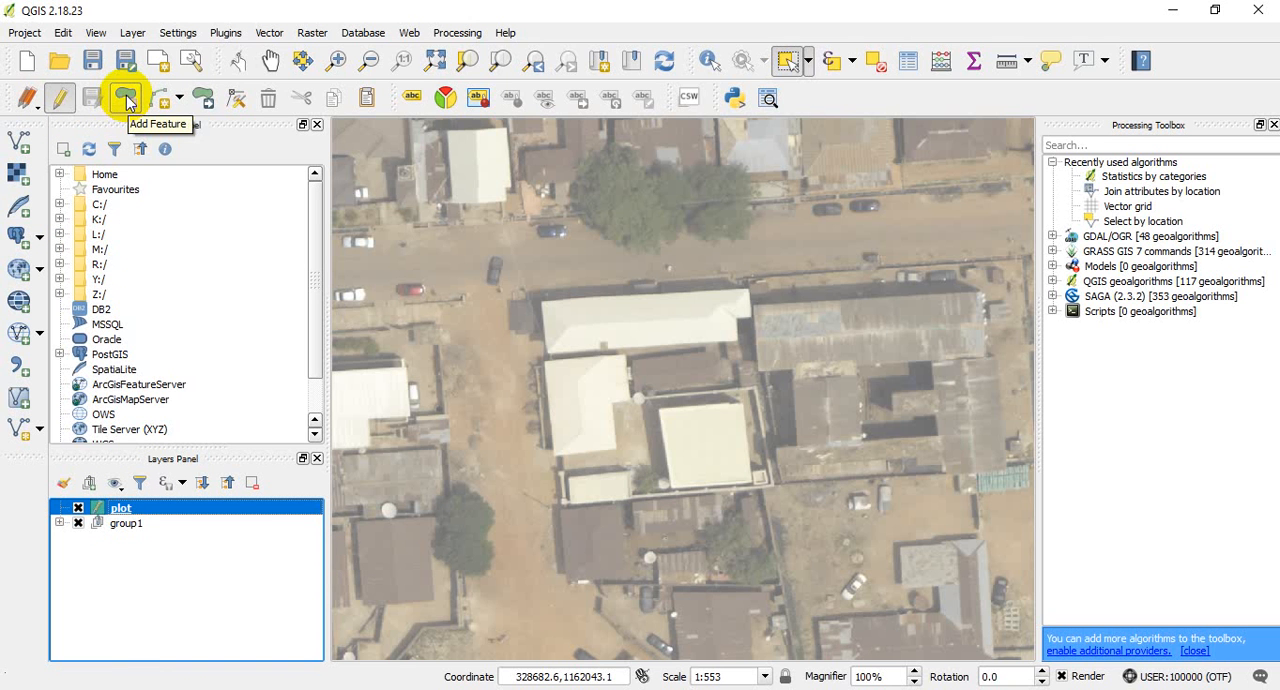
- Digitize a six-corner polygon in the plot layer around the long light roof at the compound's north edge
click(127, 99)
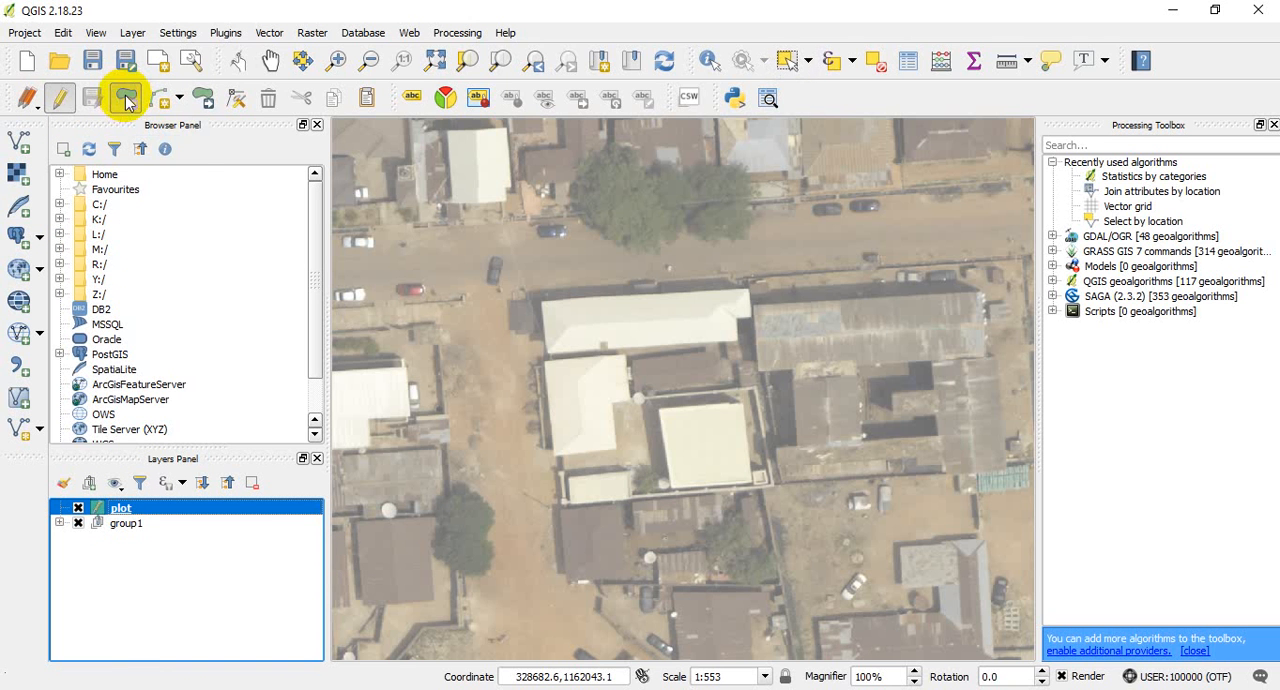
scroll(569, 318, up, 1)
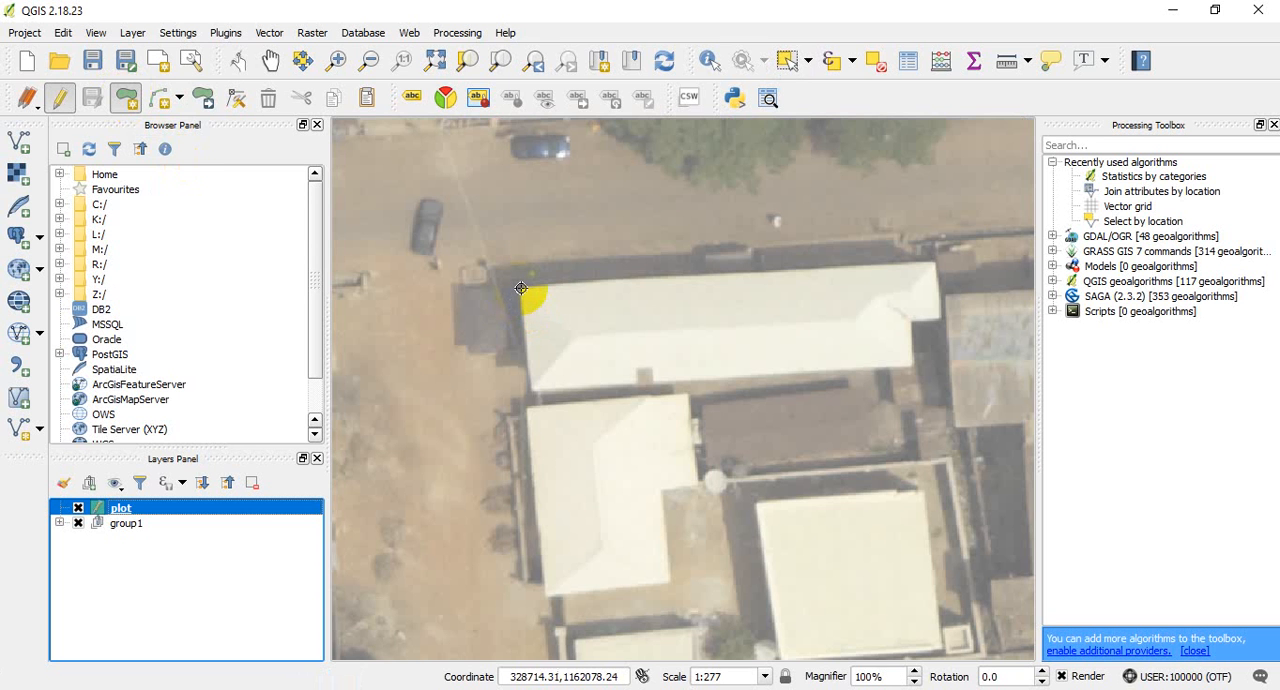
click(520, 288)
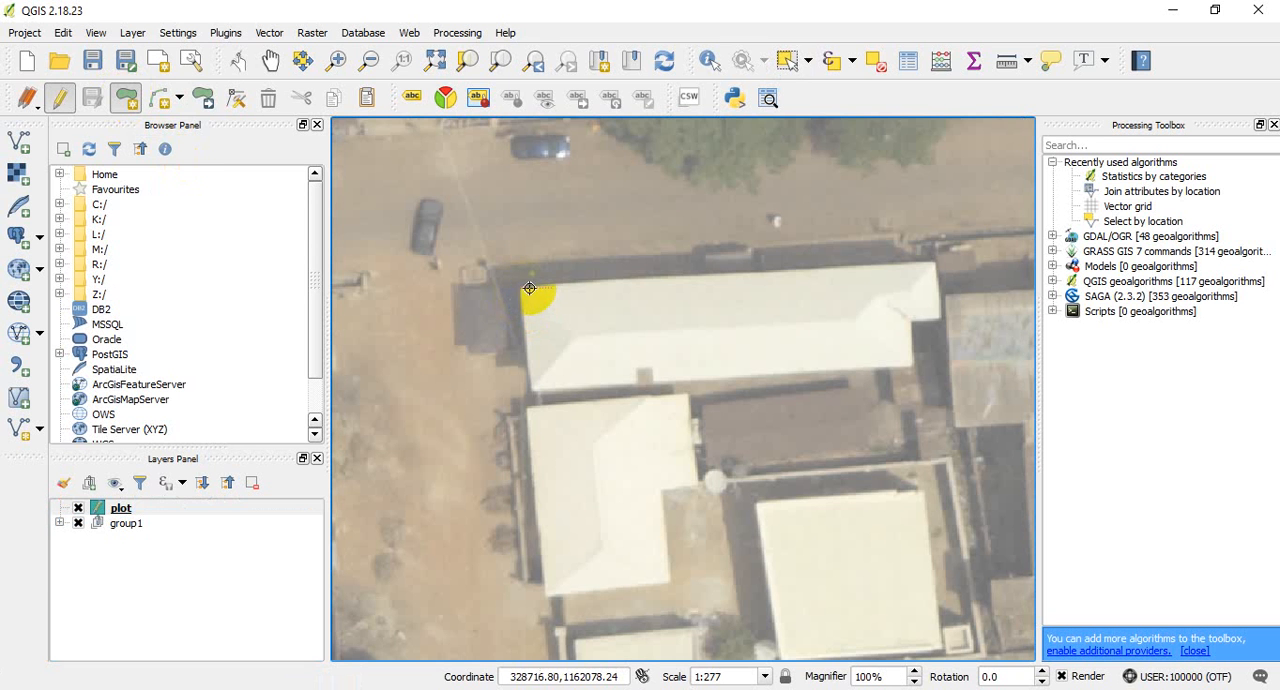
click(937, 261)
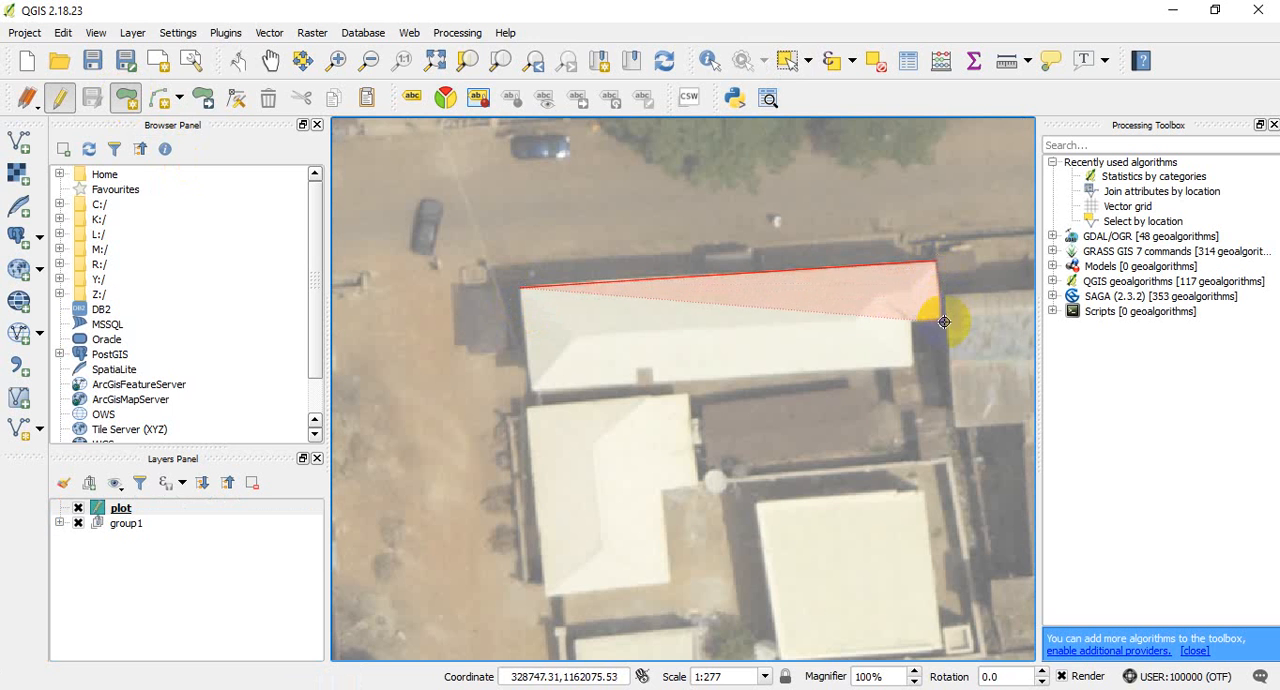
click(941, 314)
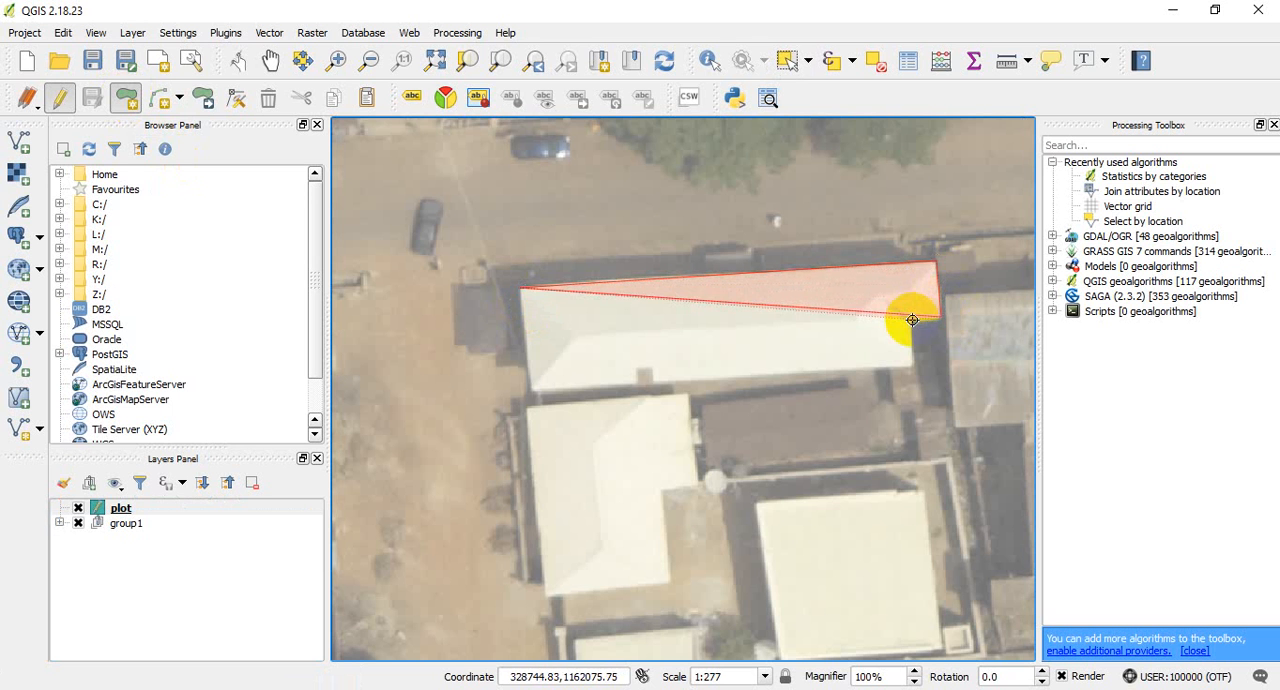
click(912, 320)
click(910, 363)
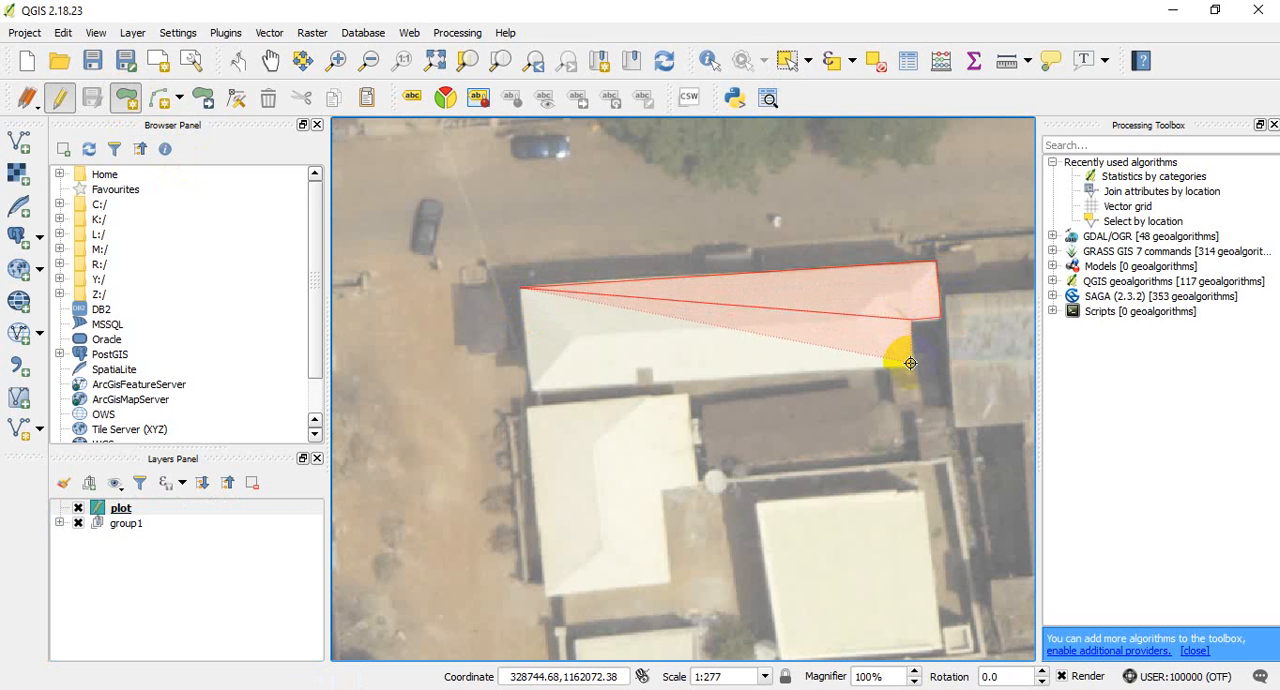
click(531, 391)
right_click(531, 391)
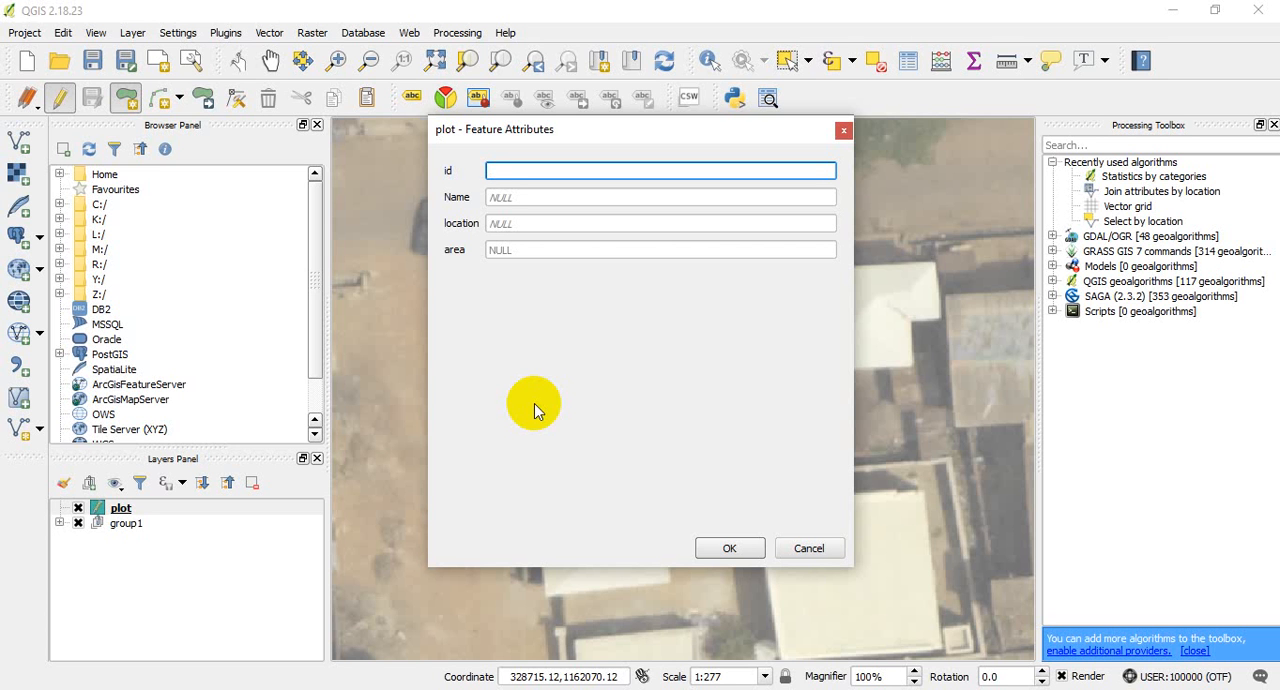
- Fill in the owner's name and set the location to SABO for the new northern roof polygon
click(536, 197)
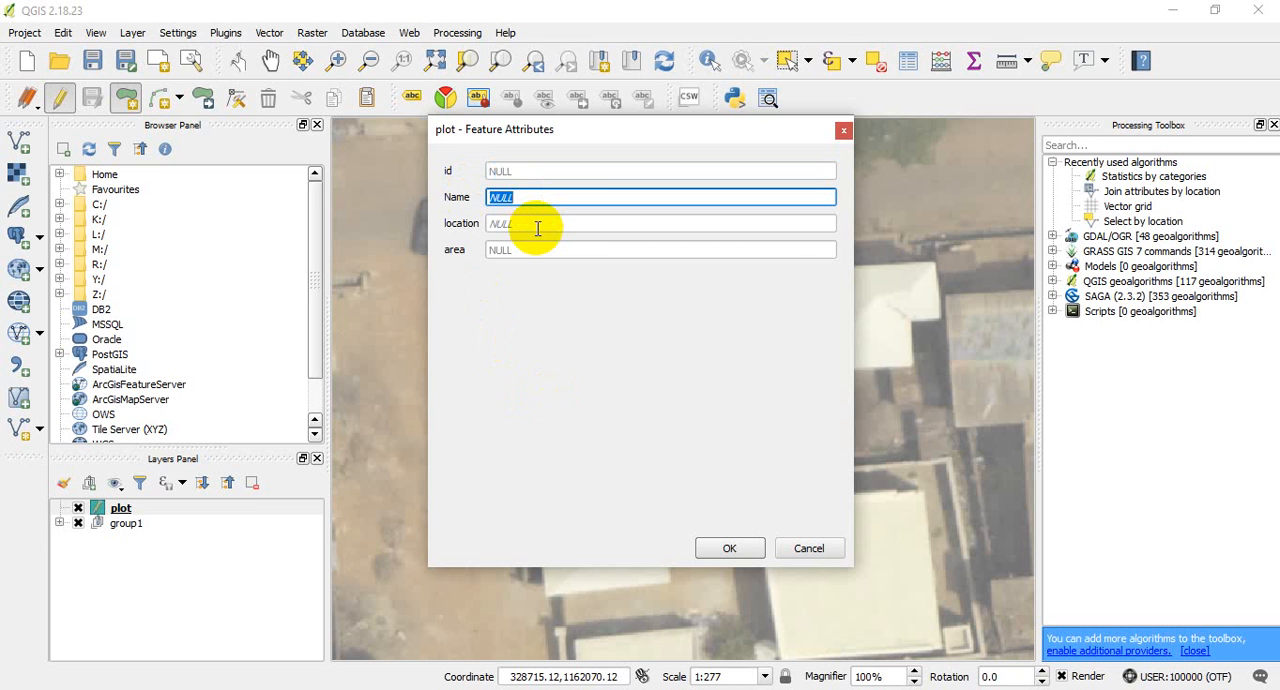
text(JOHN)
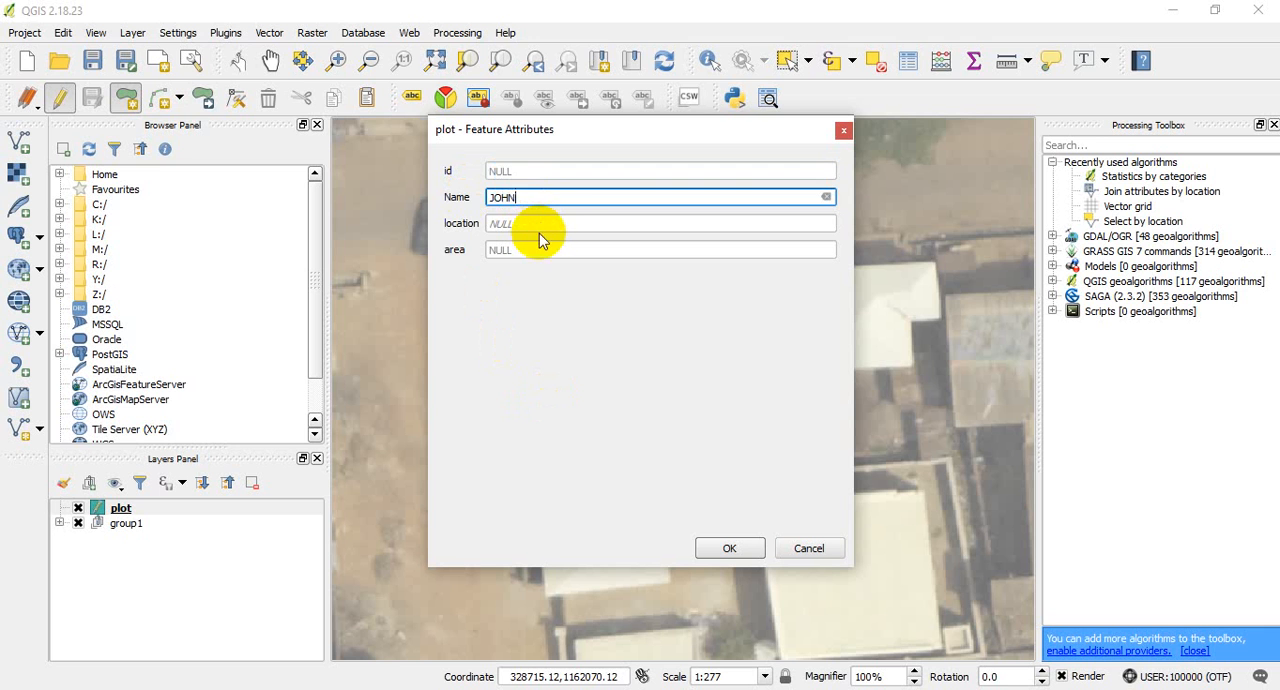
click(568, 224)
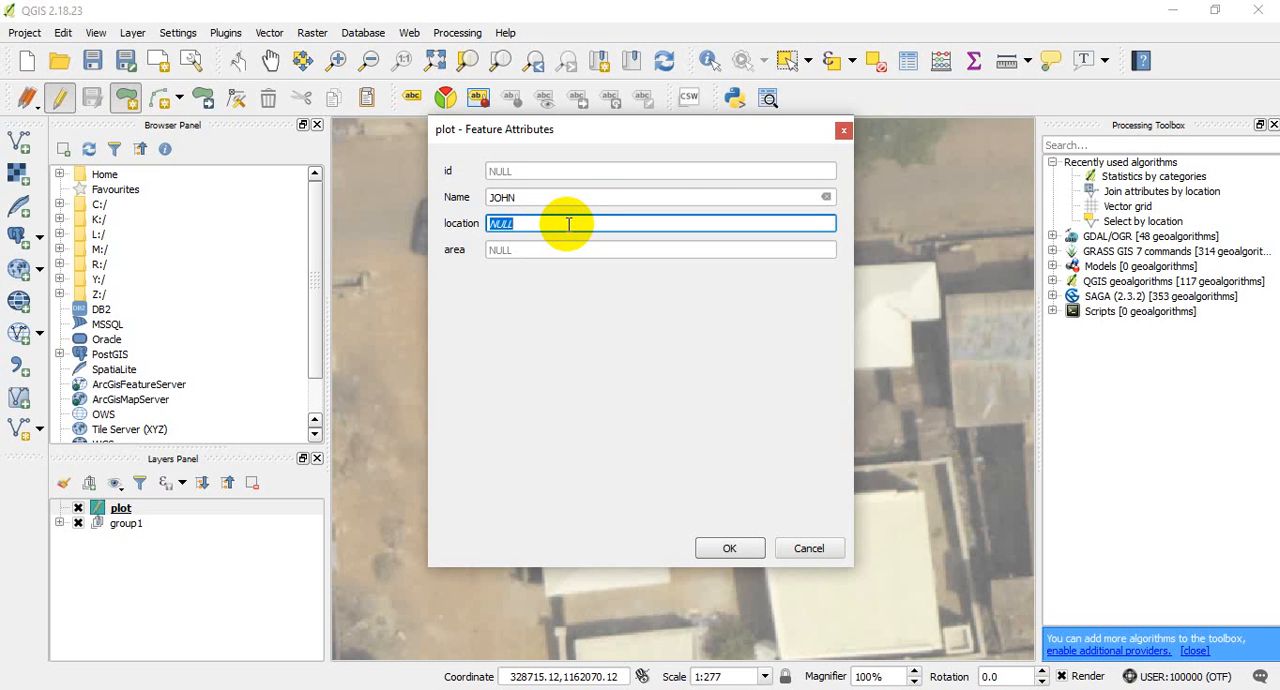
text(SABO)
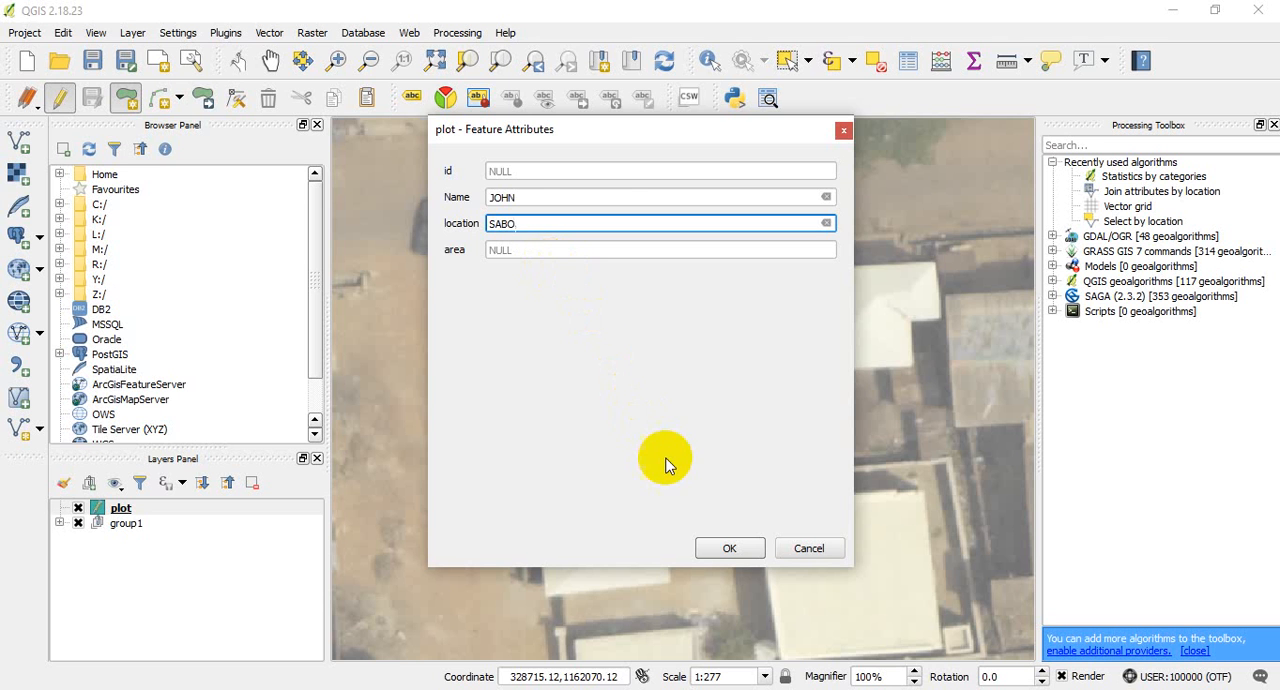
click(735, 549)
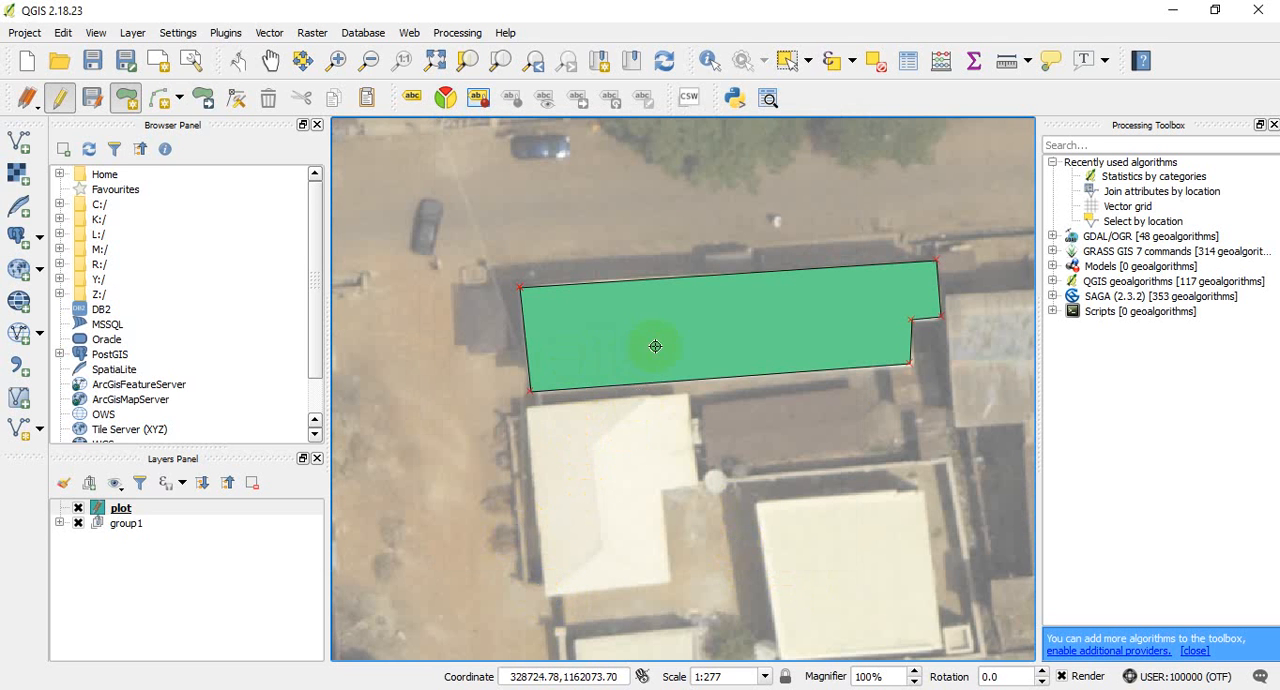
- Digitize a polygon around the light roof with a stepped east side, directly south of the first polygon
click(544, 596)
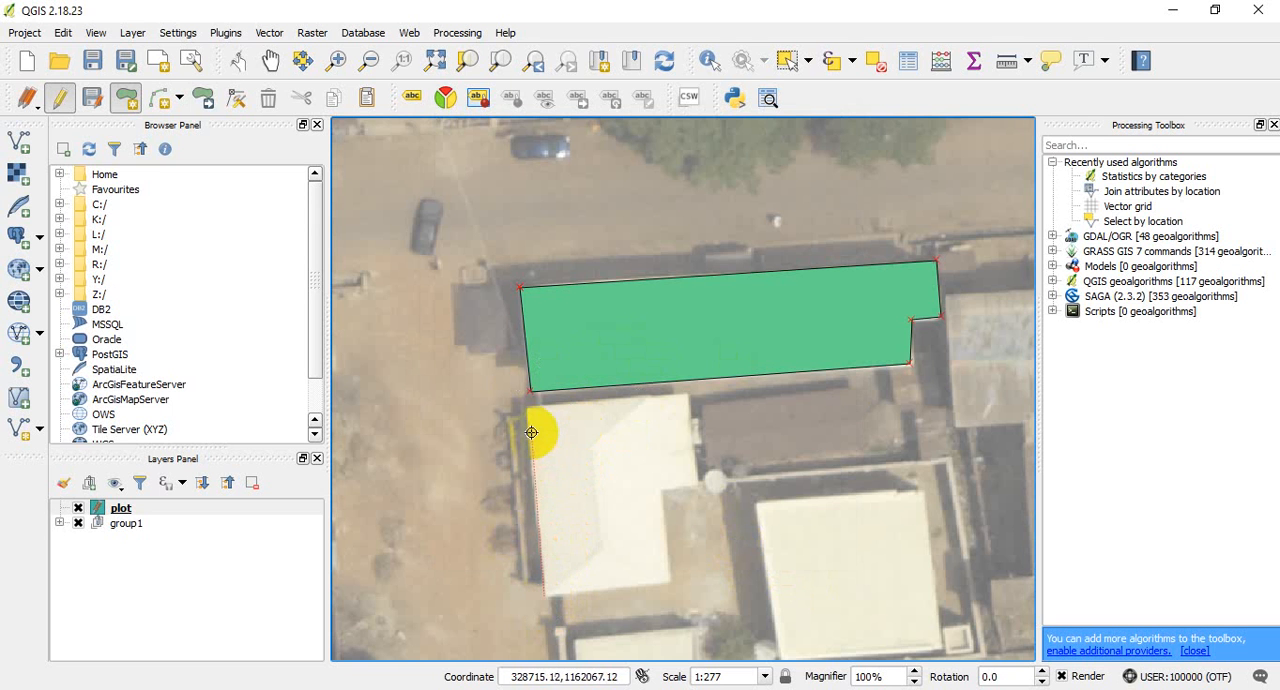
click(528, 402)
click(689, 391)
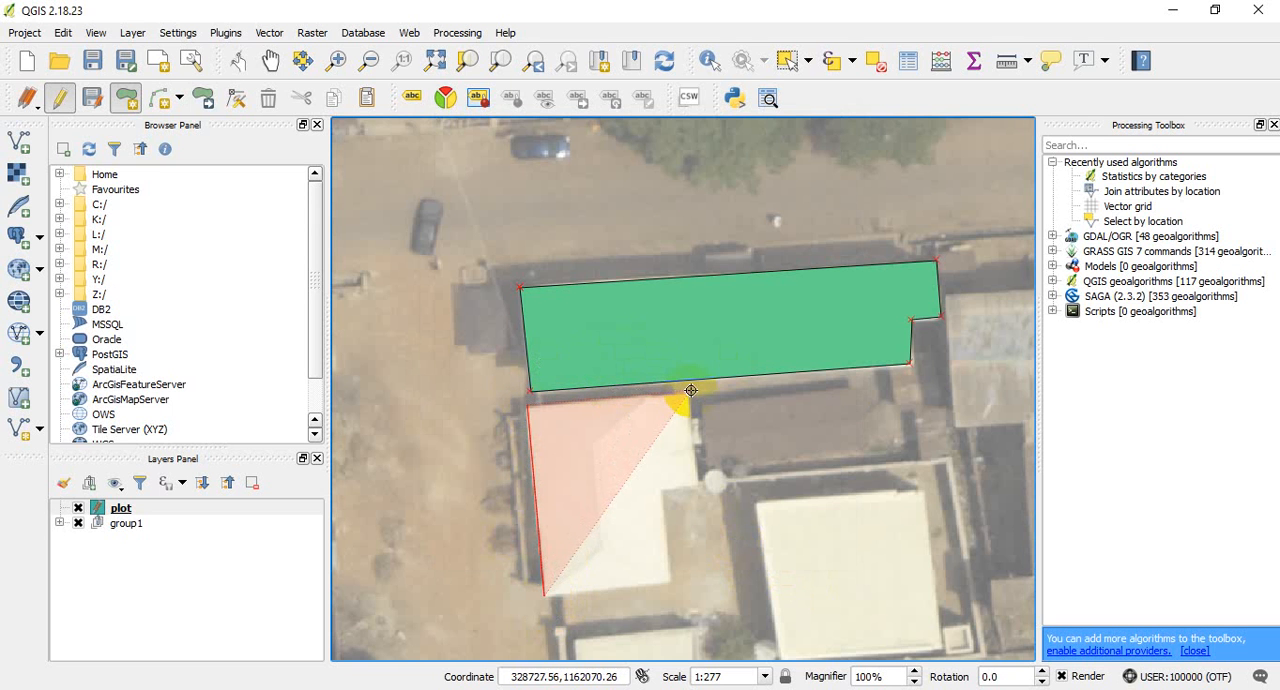
click(697, 483)
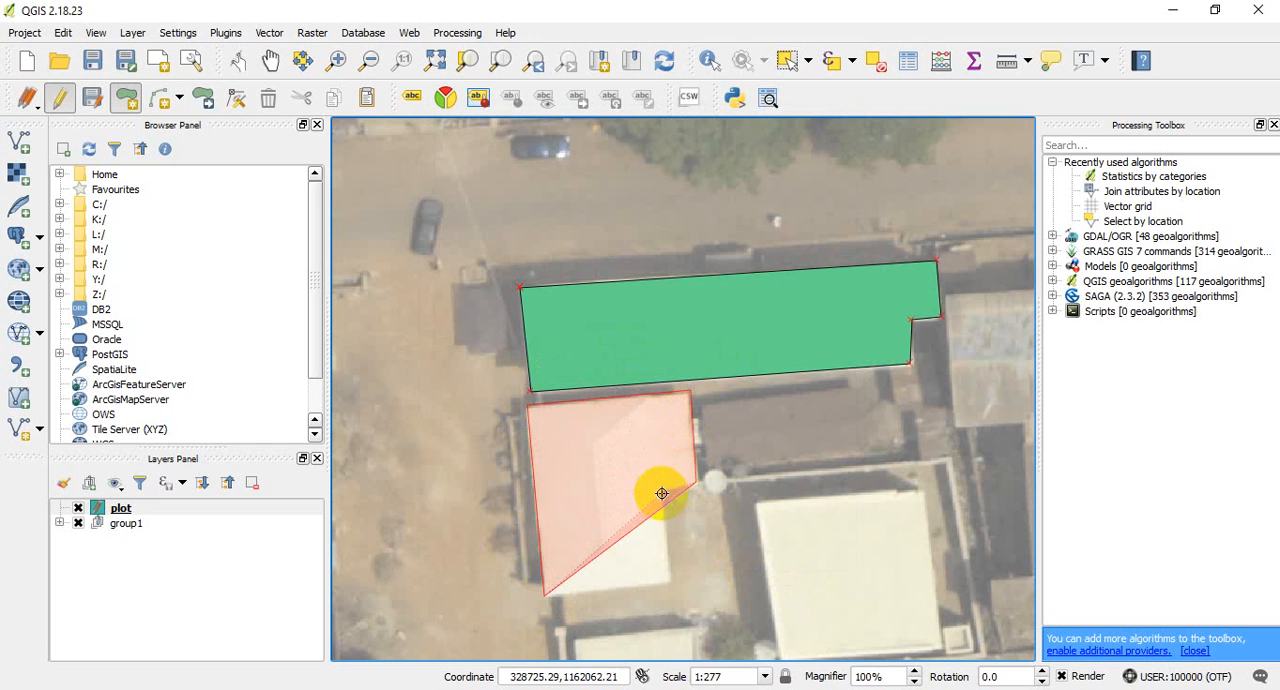
right_click(673, 579)
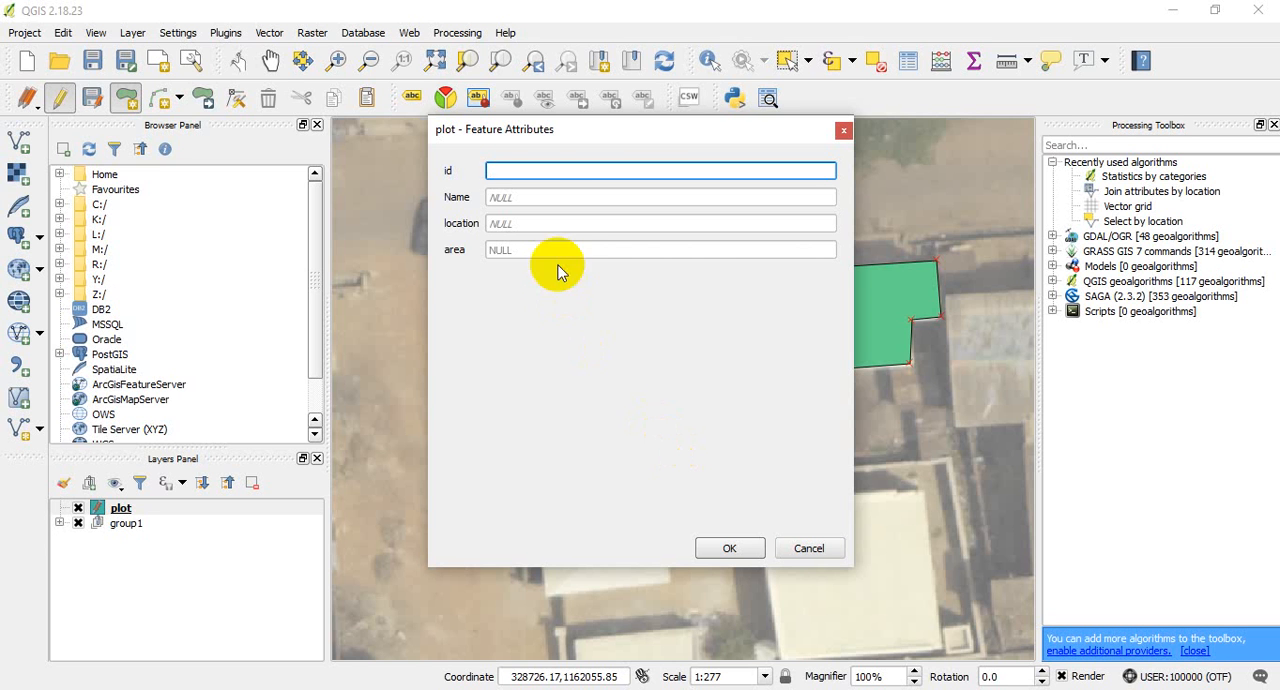
- Fill in the owner's name and set the location to PAMA for the second roof polygon
click(540, 198)
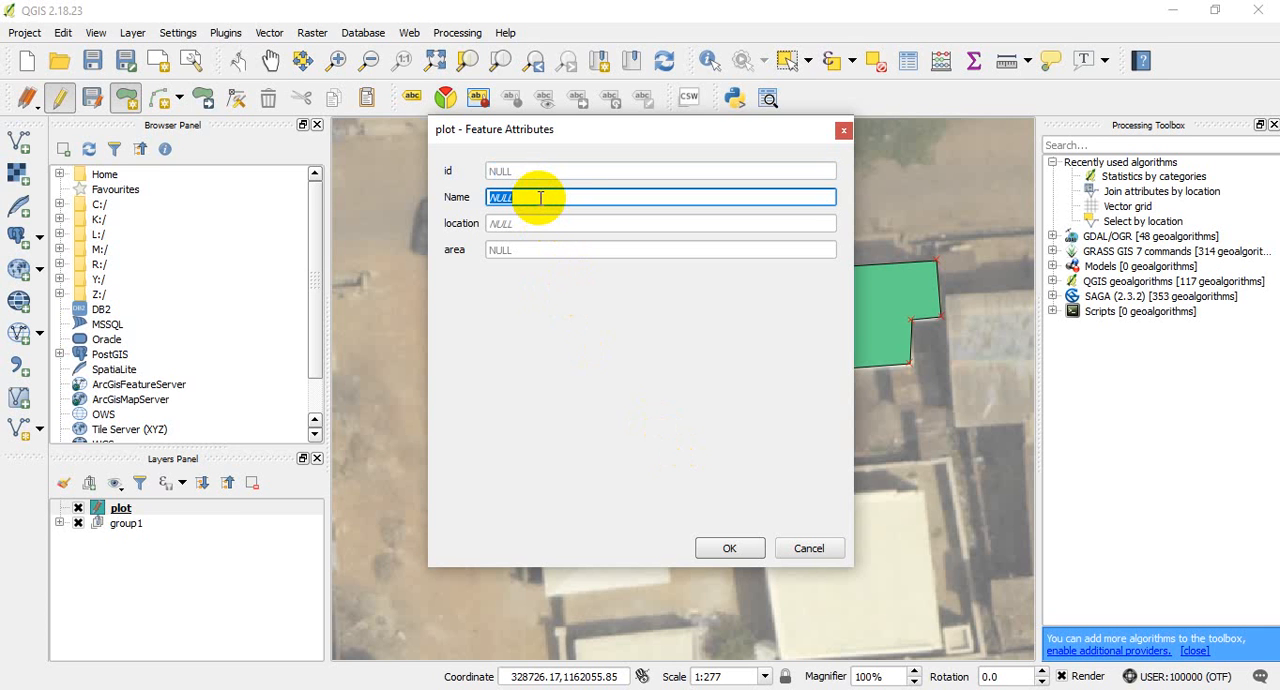
text(MARY)
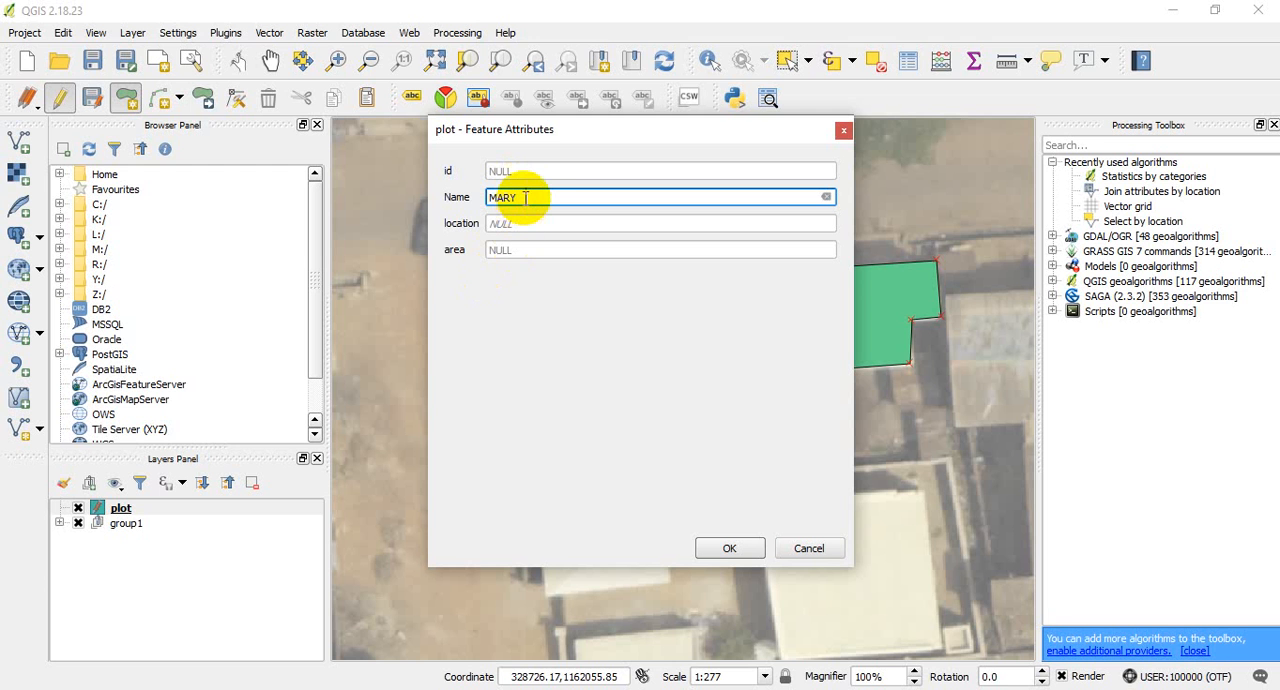
key(BackSpace)
key(BackSpace)
key(BackSpace)
key(BackSpace)
text(JAMES)
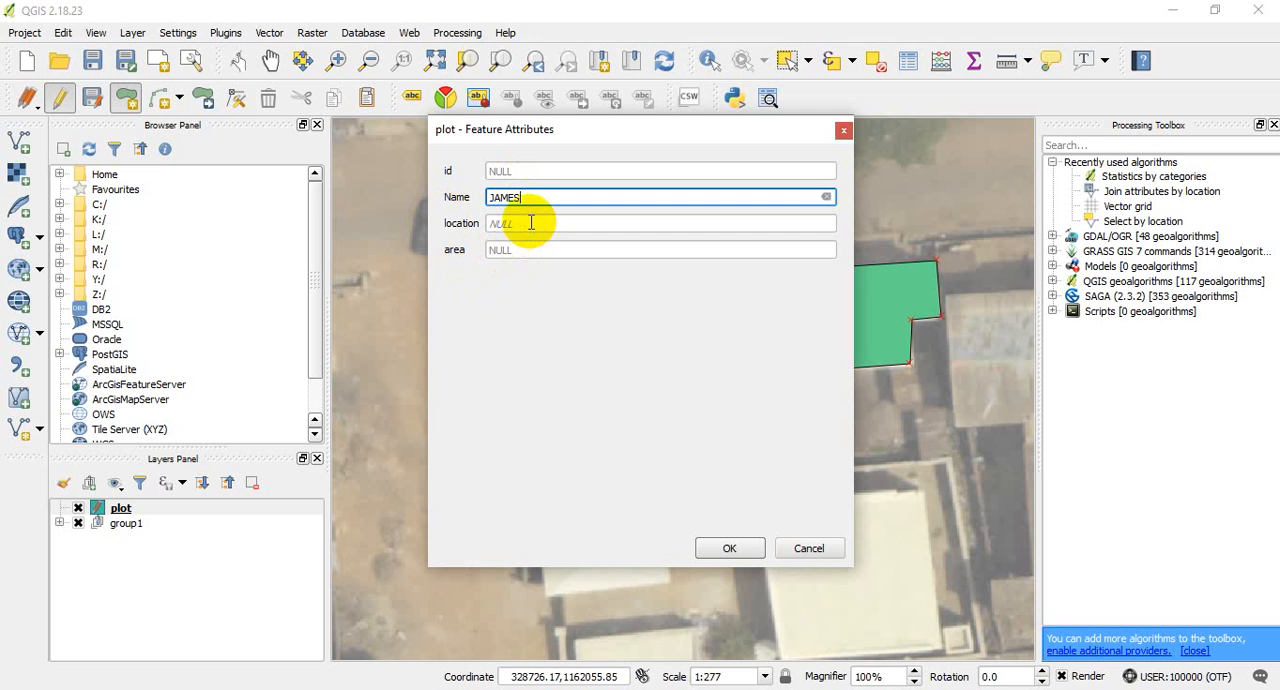
click(531, 223)
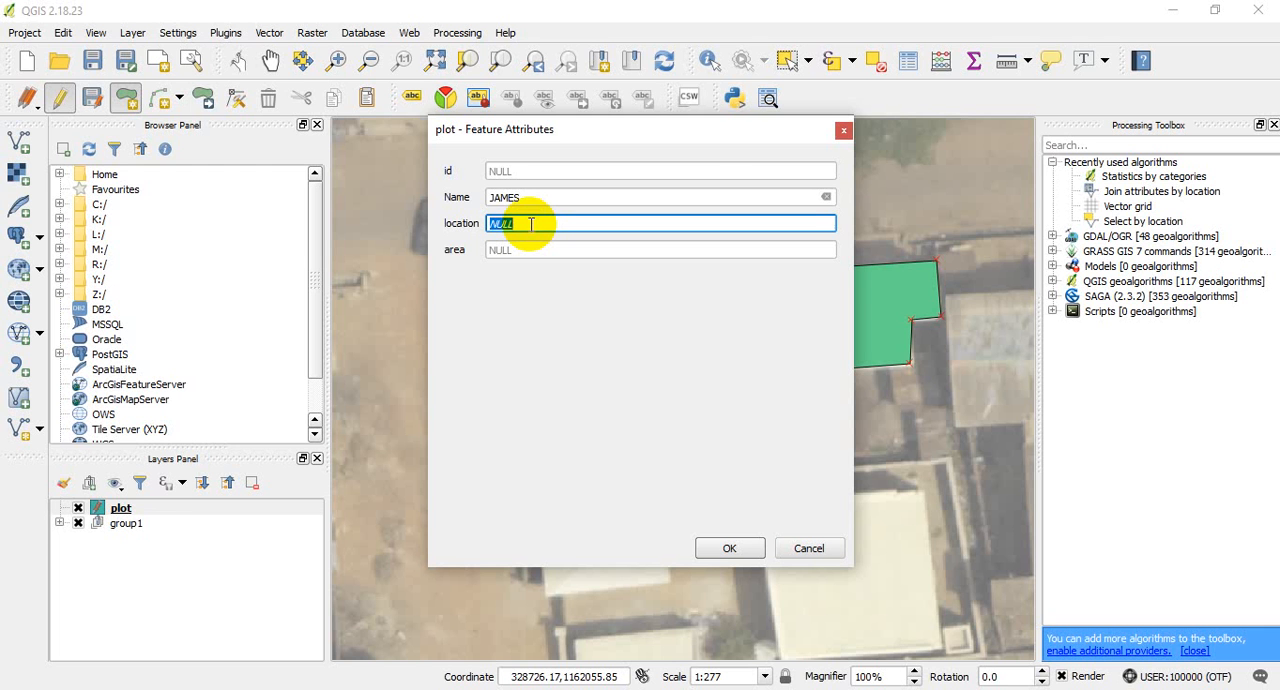
text(PAMA)
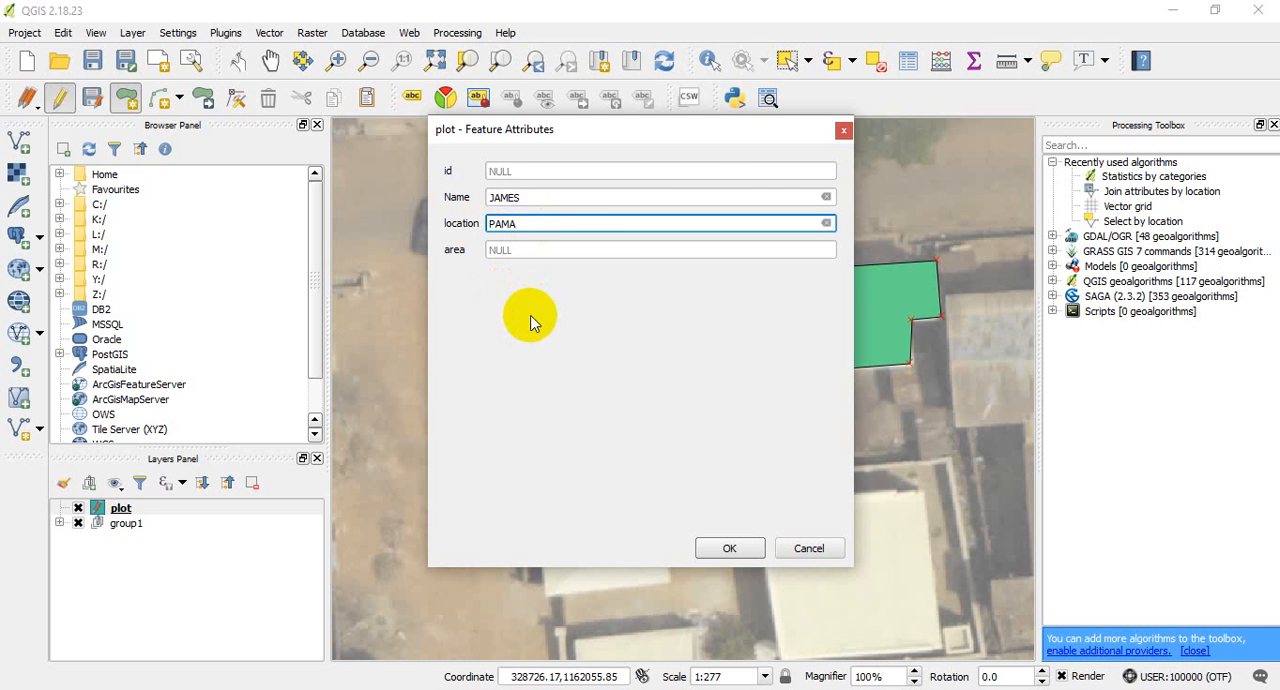
click(735, 546)
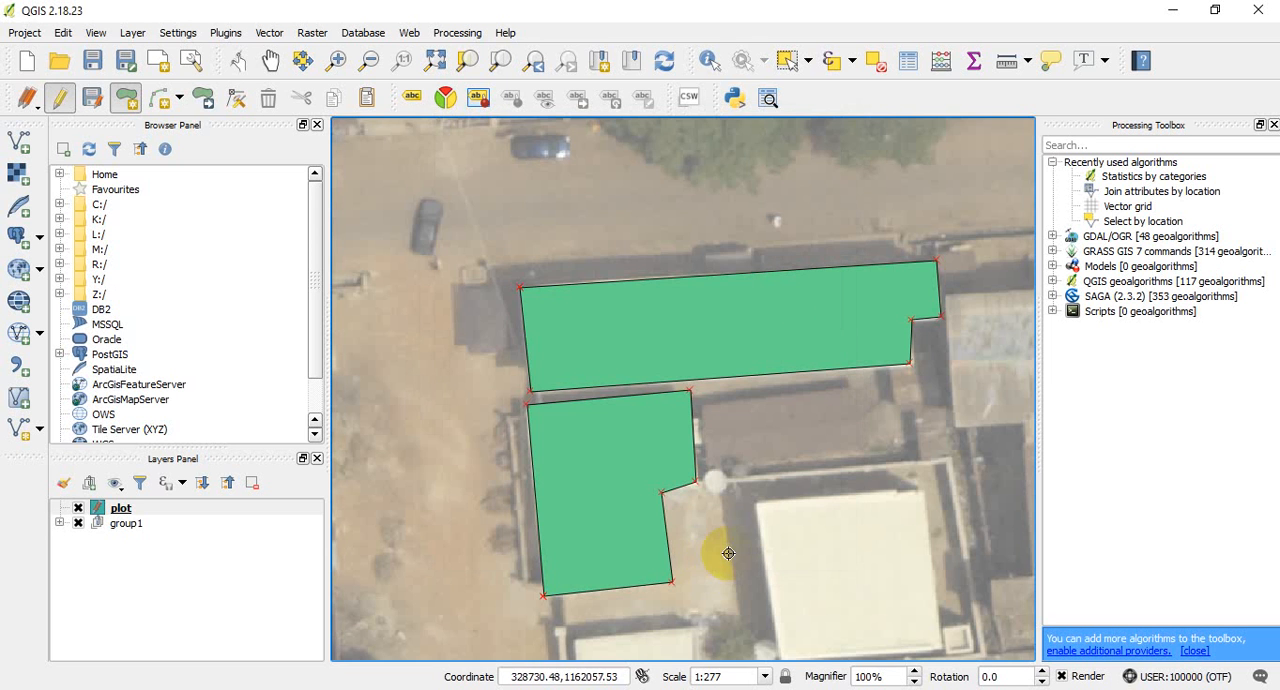
- Digitize a four-corner polygon around the square light roof in the compound's southeast, accepting it with empty attributes
scroll(686, 401, down, 1)
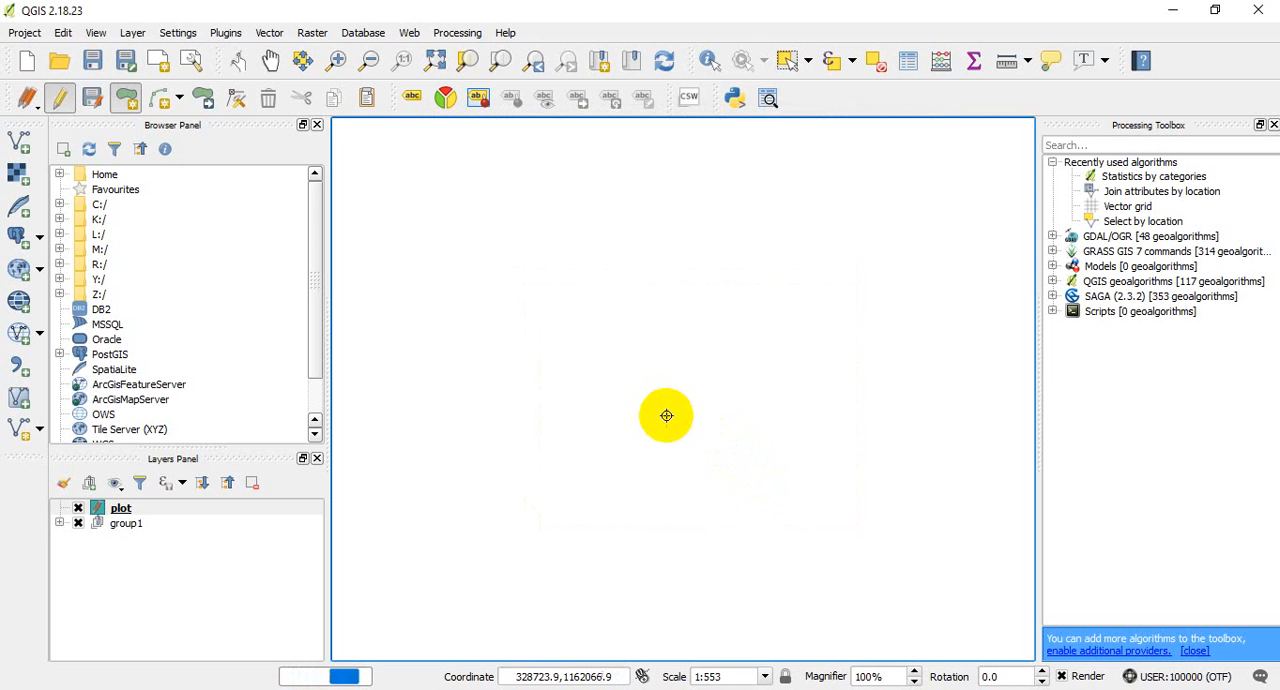
scroll(700, 450, down, 1)
scroll(738, 445, up, 3)
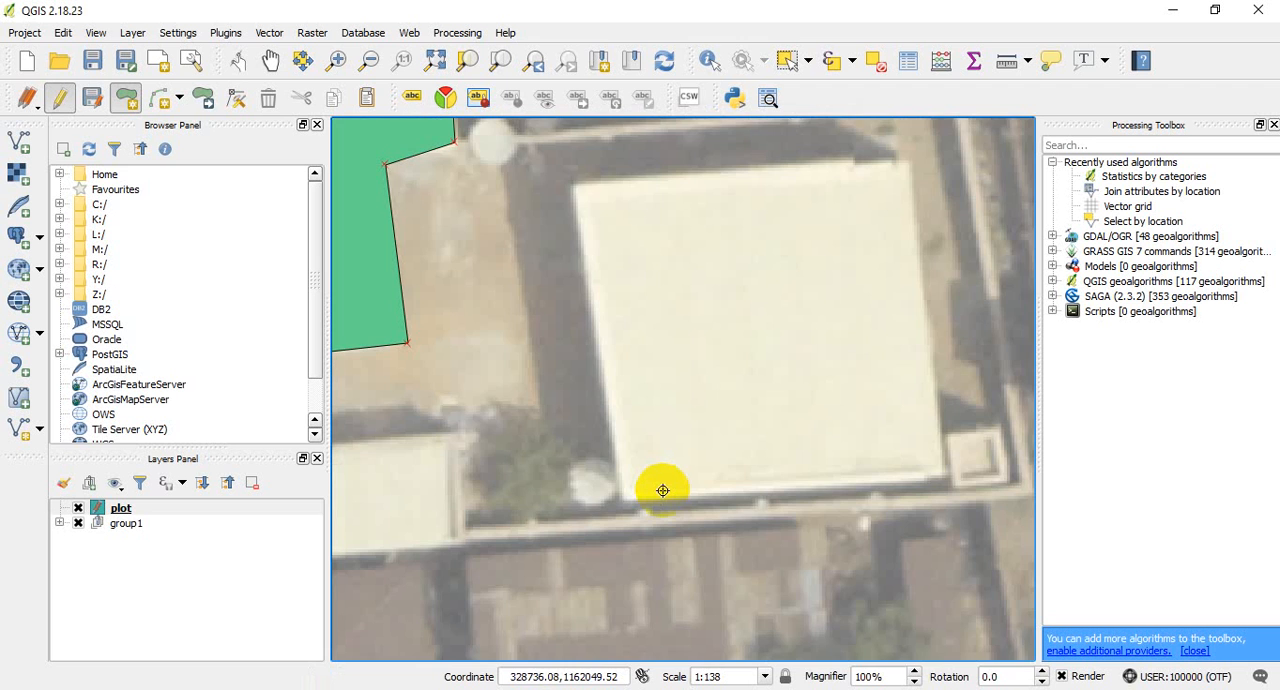
scroll(662, 490, down, 1)
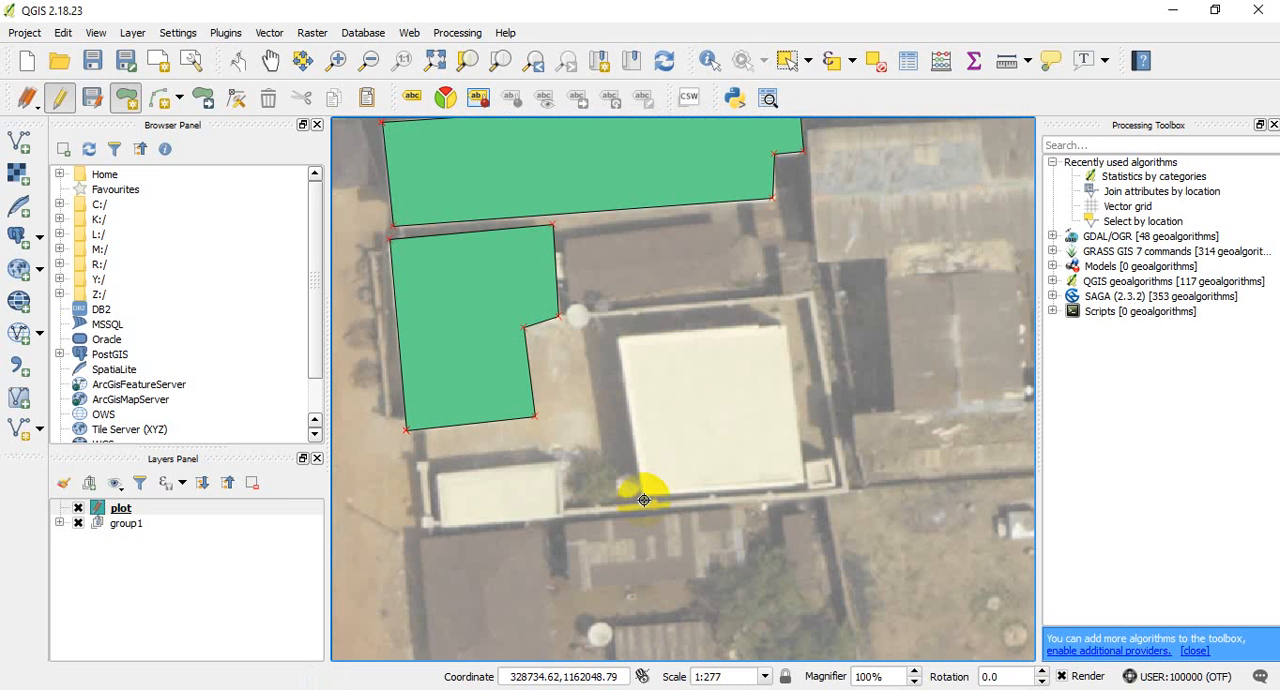
click(644, 497)
click(620, 337)
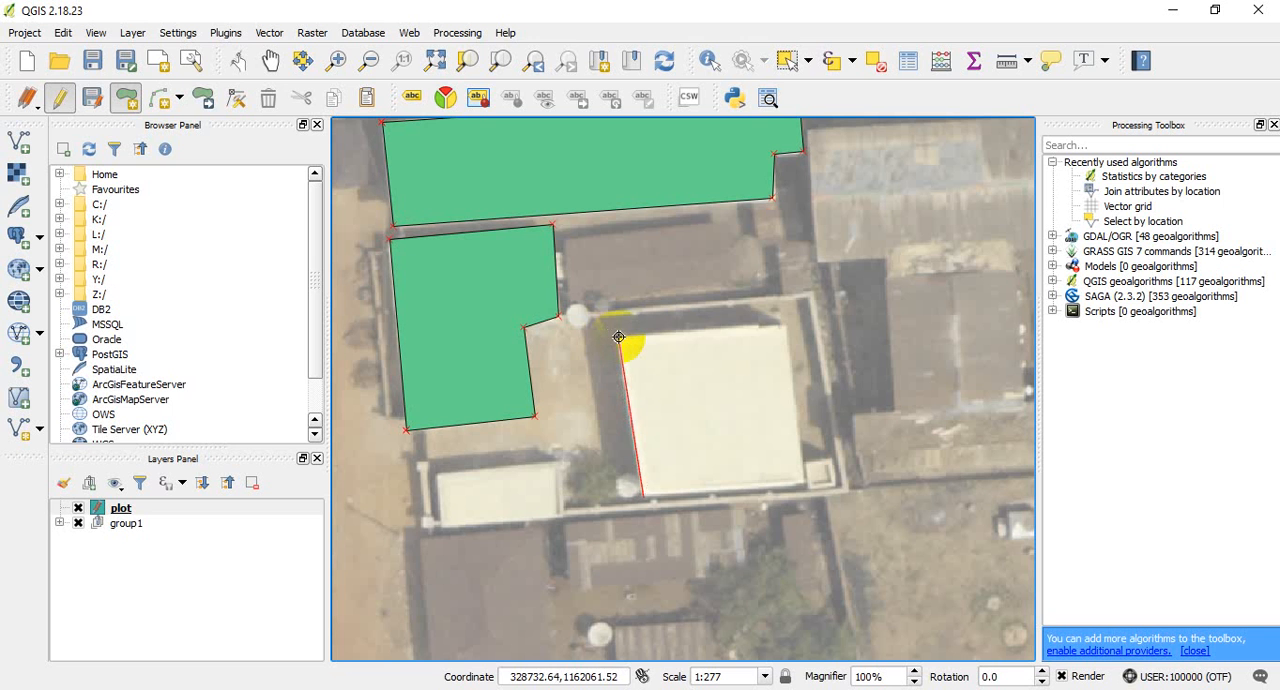
click(783, 325)
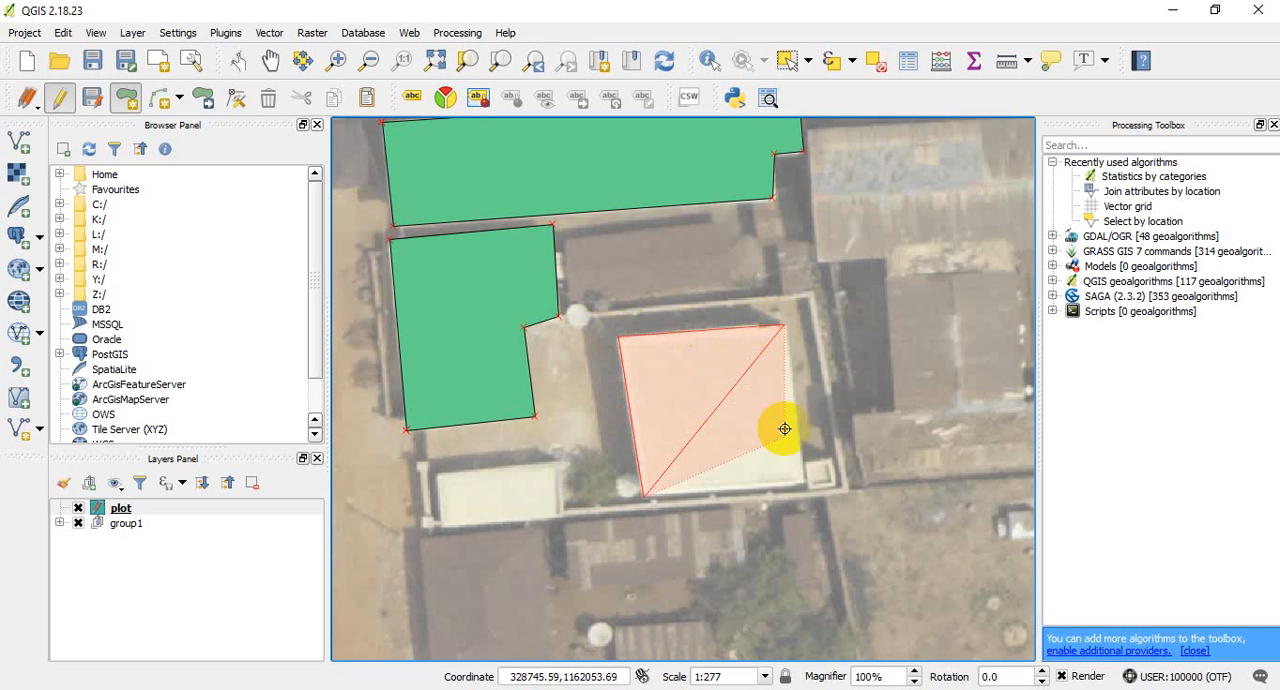
click(804, 484)
right_click(790, 476)
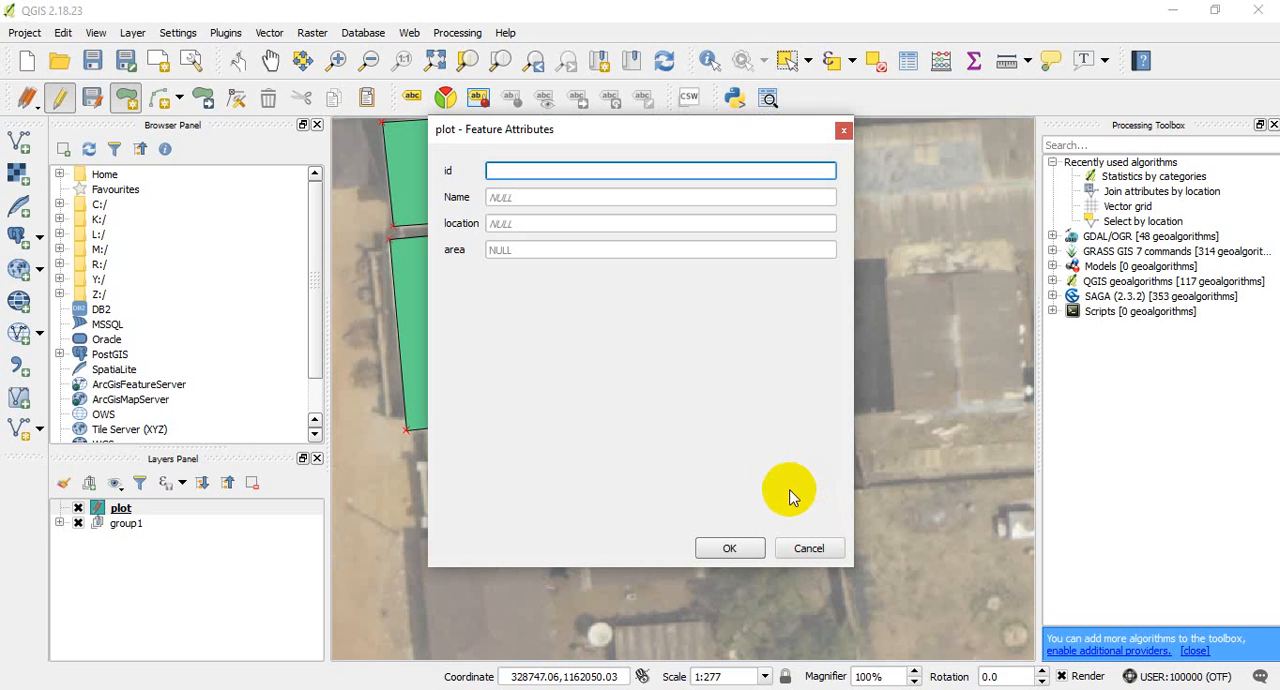
click(730, 548)
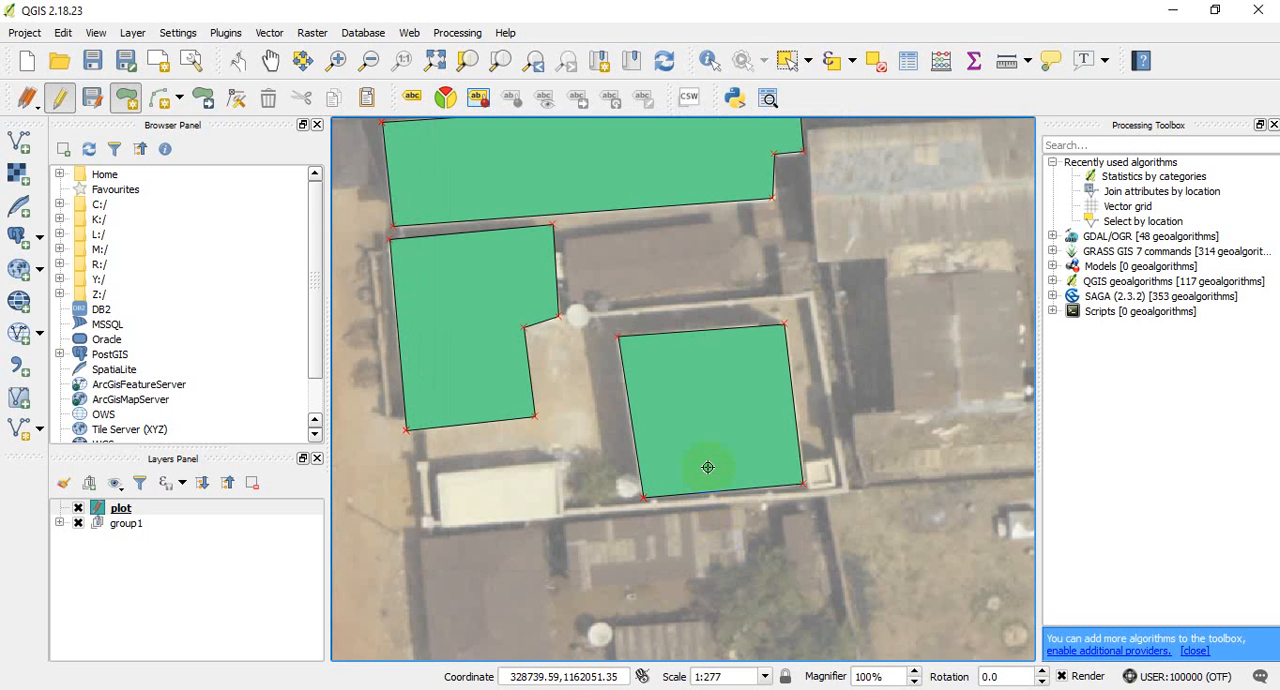
click(555, 488)
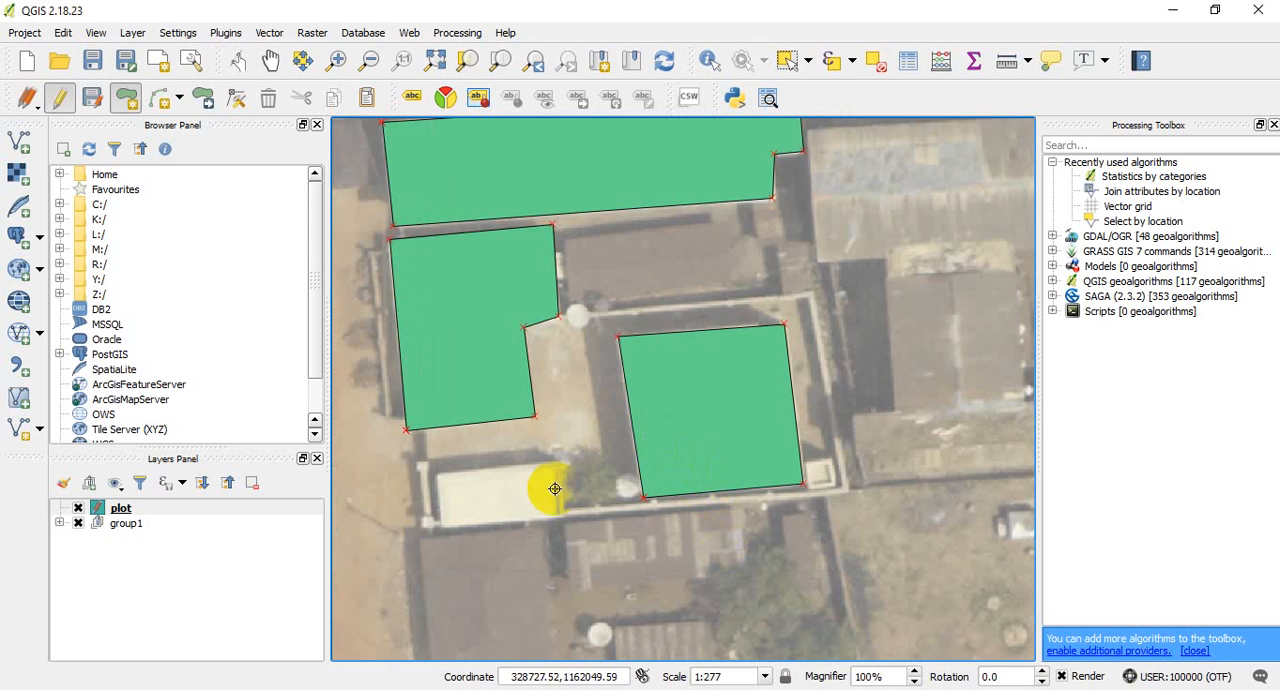
scroll(639, 431, down, 1)
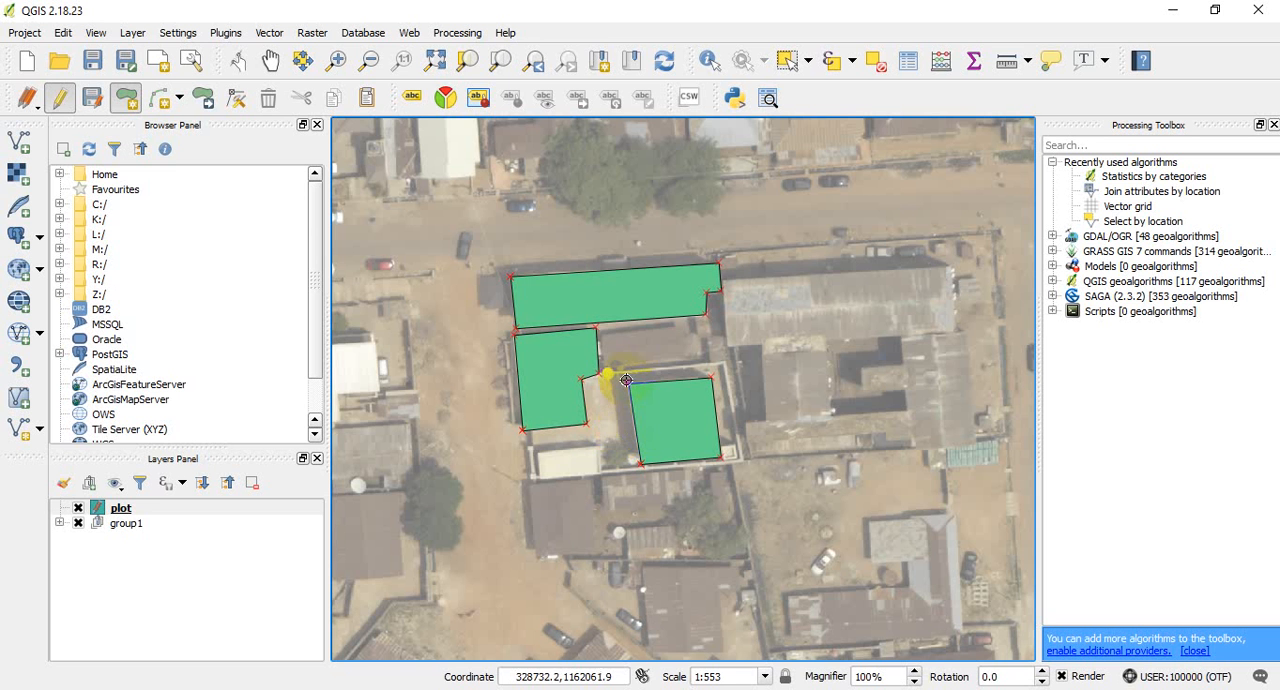
scroll(615, 425, down, 2)
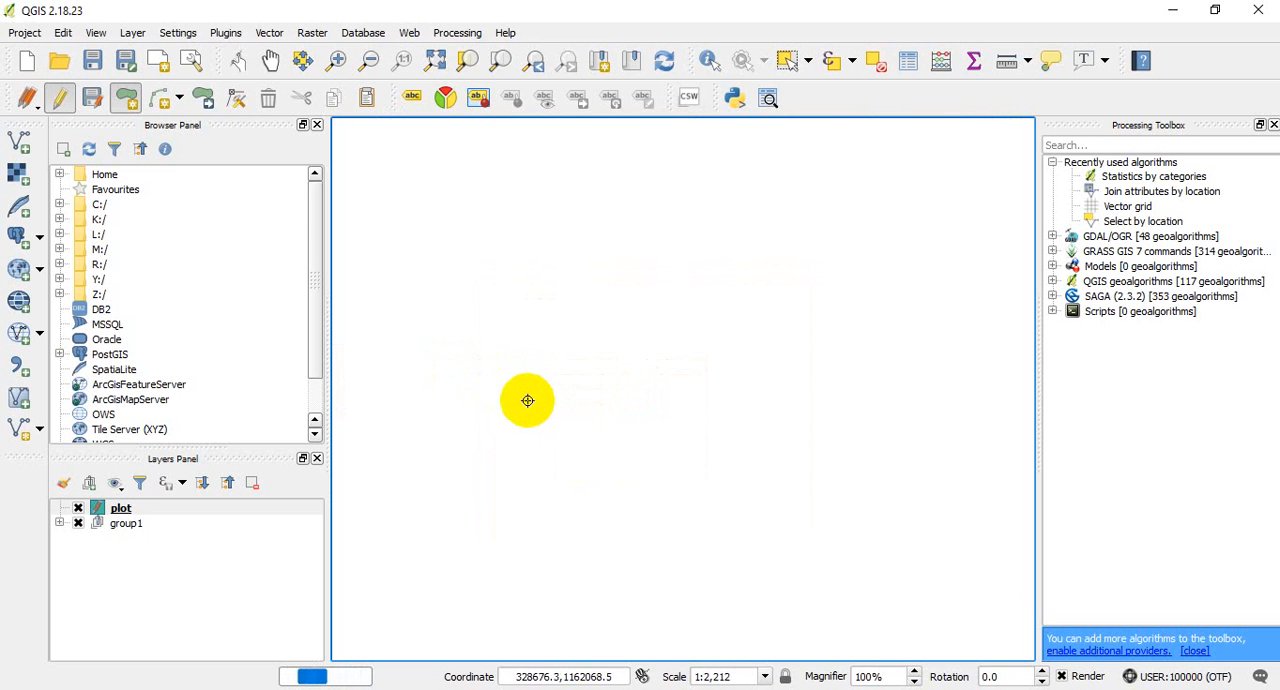